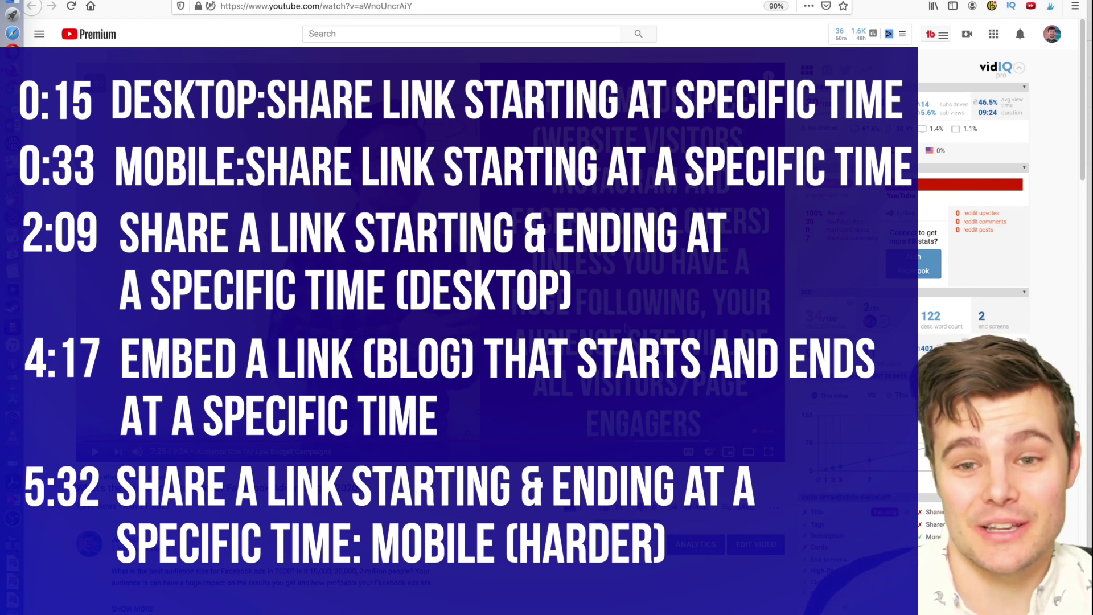
Copy the video's youtu.be share link set to start at 7:25 (?t=445)
mouse_move(629, 442)
mouse_down()
mouse_move(610, 442)
mouse_move(632, 442)
mouse_up()
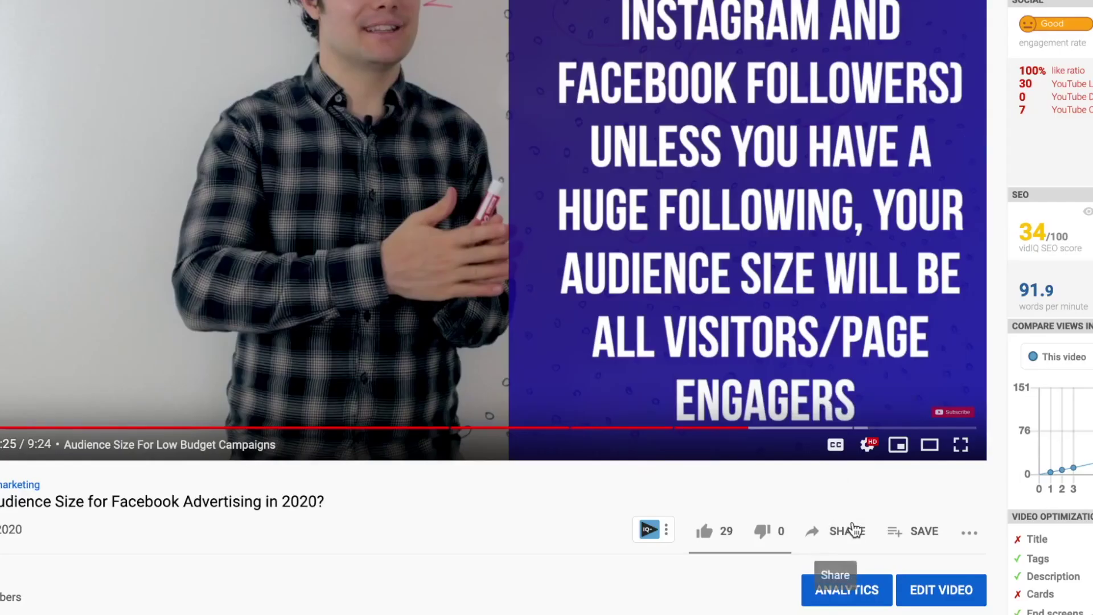
click(697, 501)
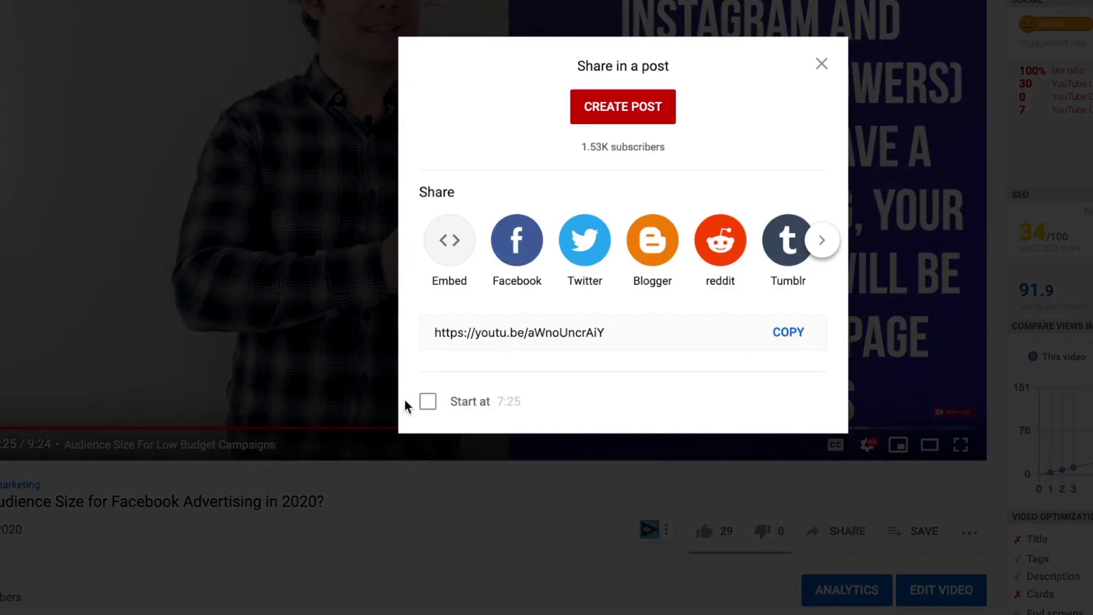
click(431, 402)
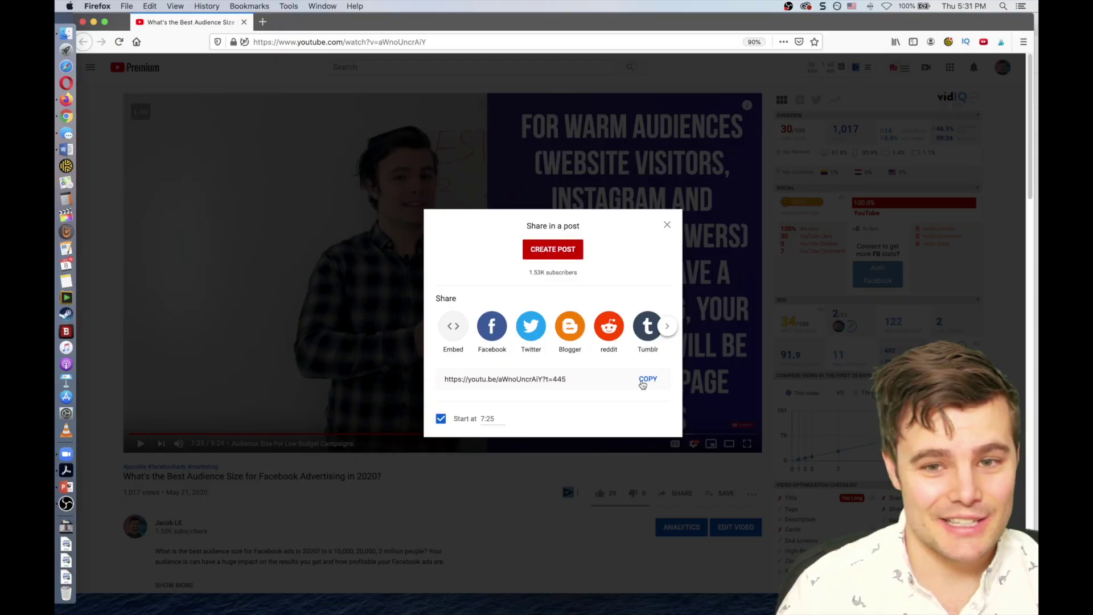
click(430, 402)
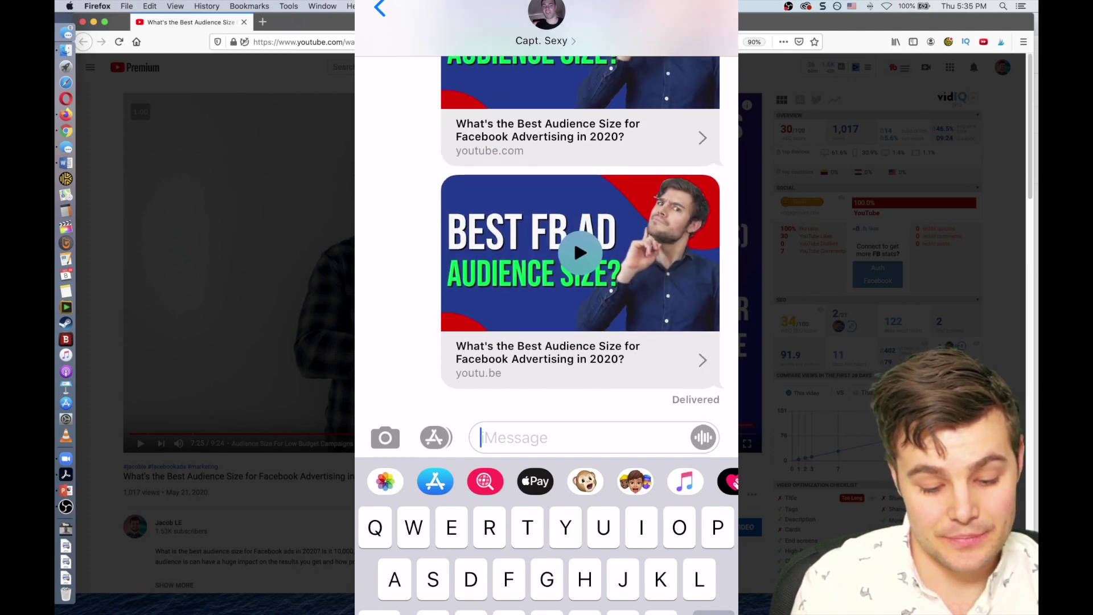
Open the shared video link from the Messages thread in the YouTube app
click(572, 237)
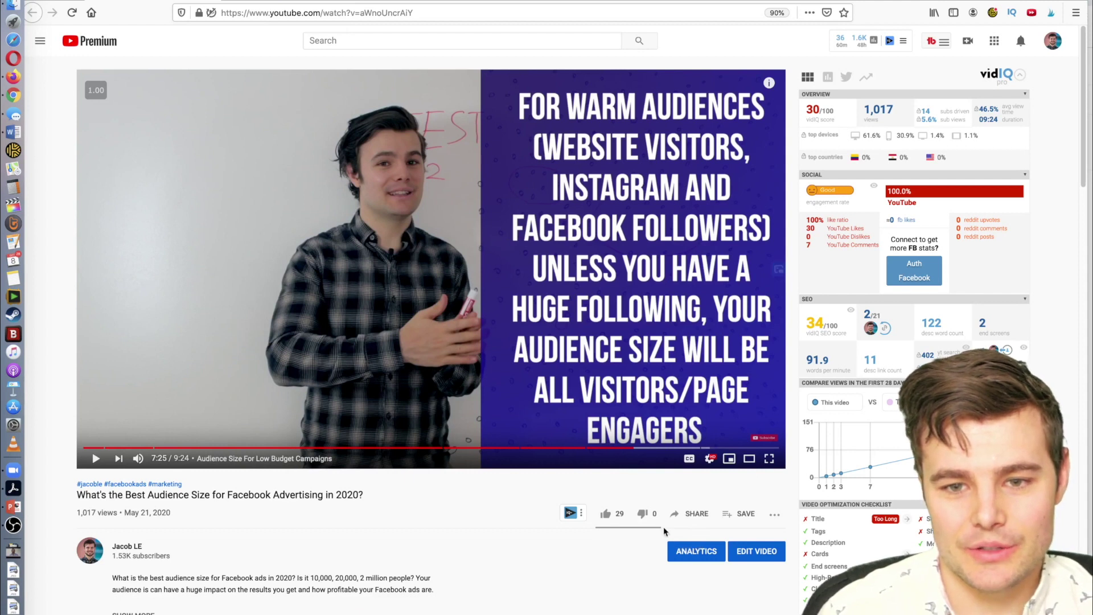
Bring up the video's Embed Video panel with its 560x315 iframe code
click(699, 520)
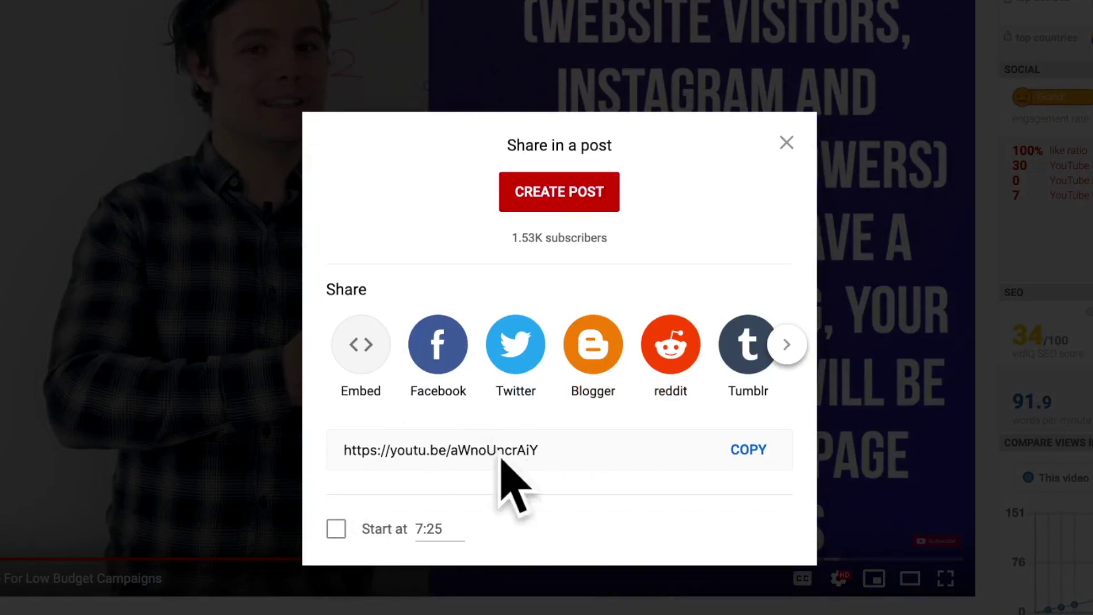
click(361, 367)
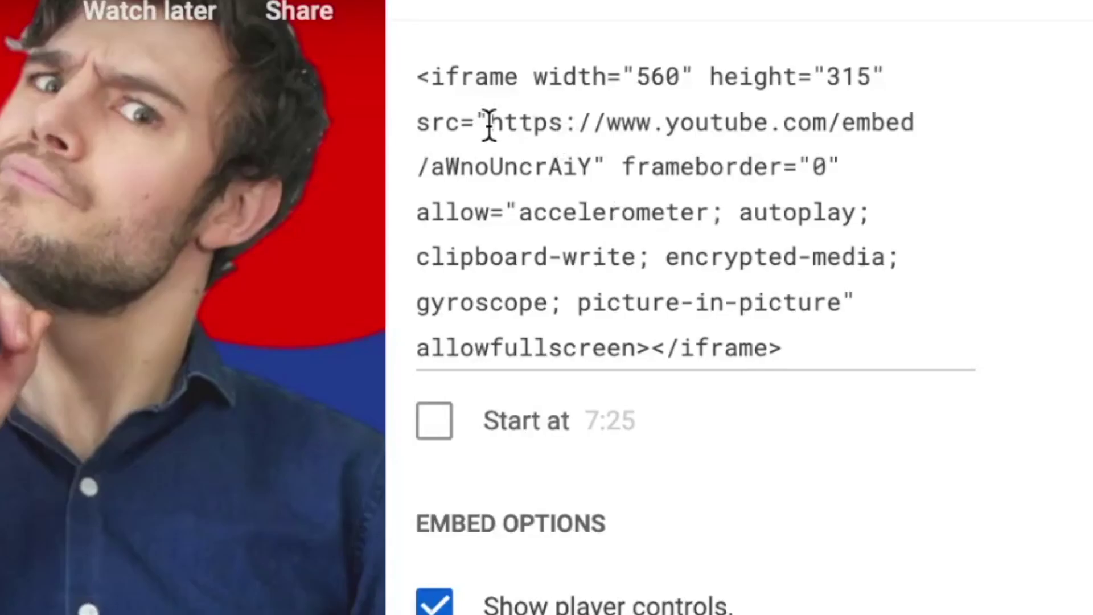
Select and copy the embed URL from the iframe's src, then open a blank tab
drag(827, 211, 1001, 211)
drag(820, 125, 592, 151)
key(super+c)
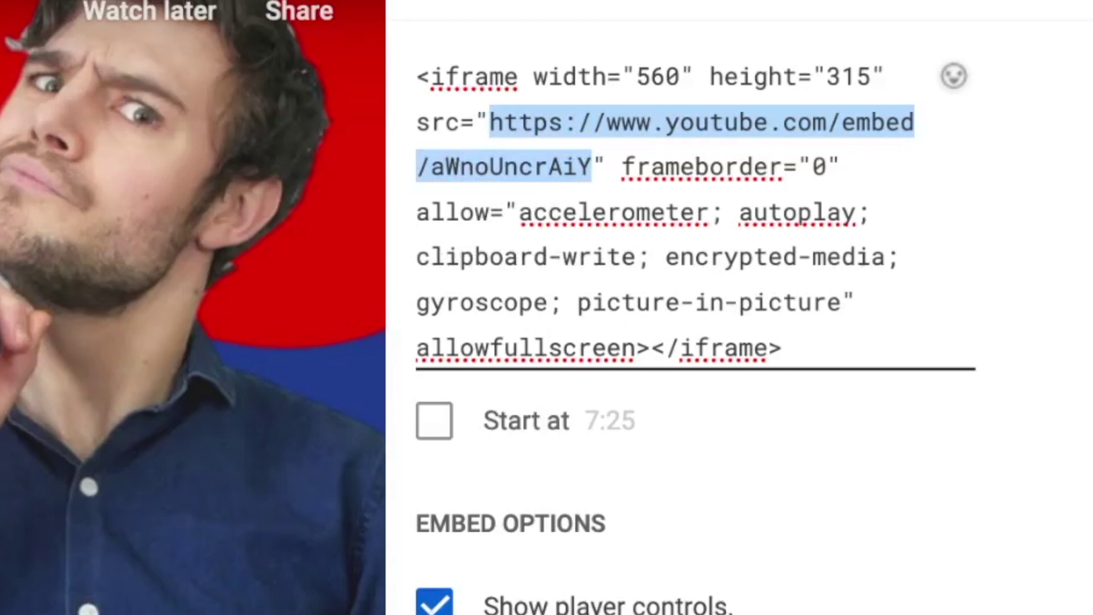
key(super+t)
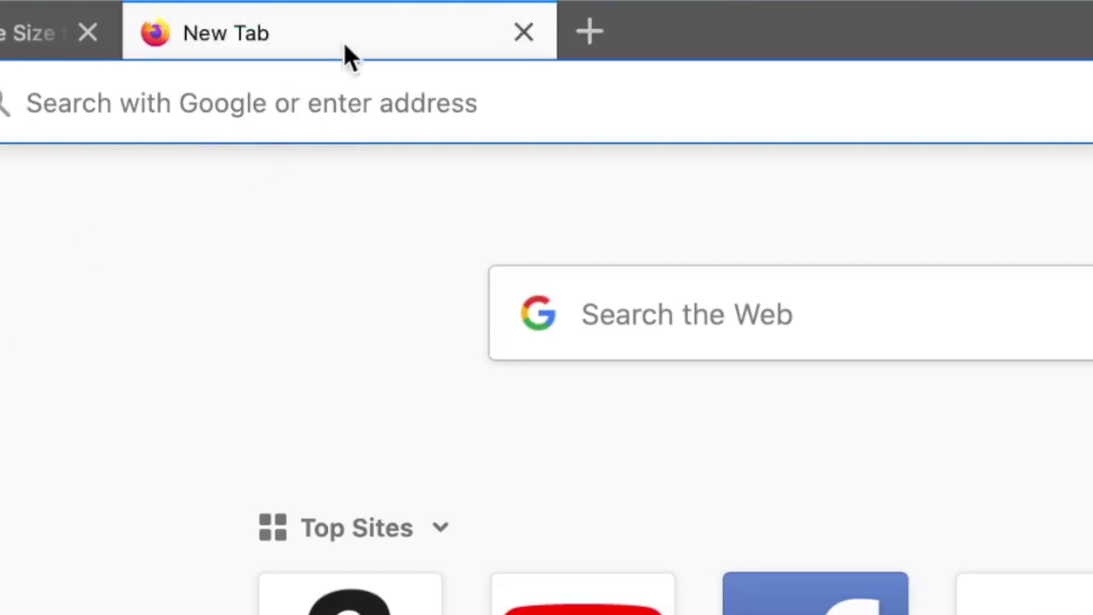
Paste the embed URL, append ?start=100&end=105, and copy the finished URL
key(super+v)
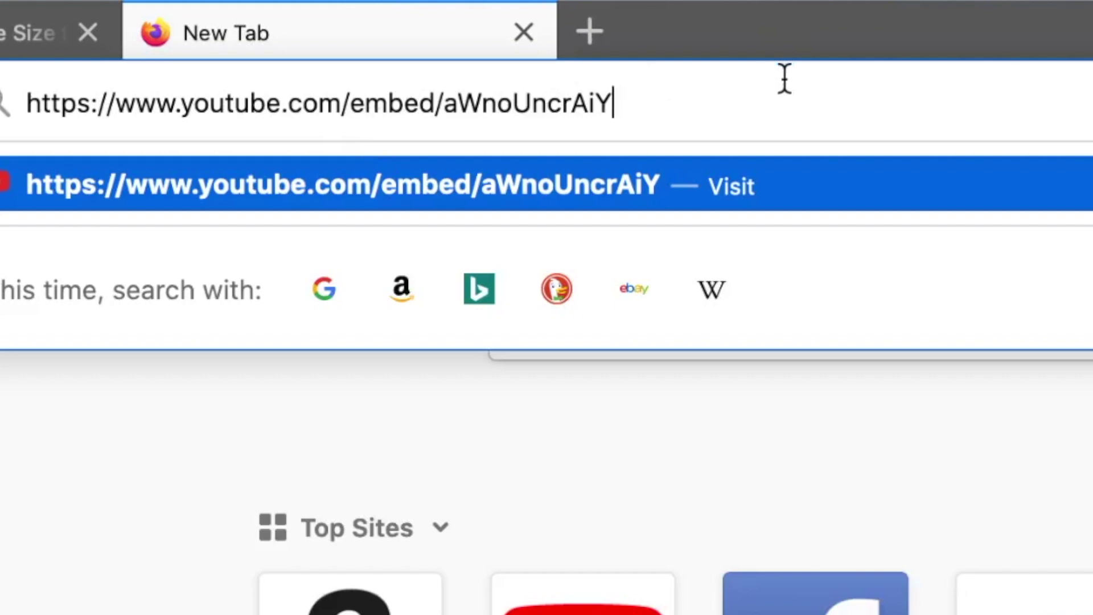
text(?)
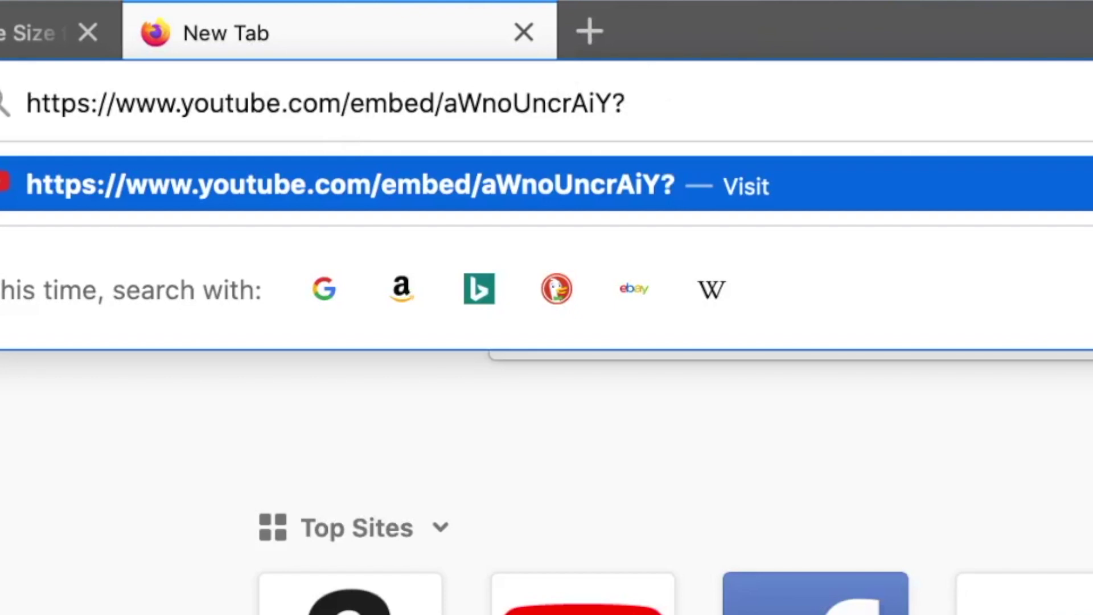
text(start)
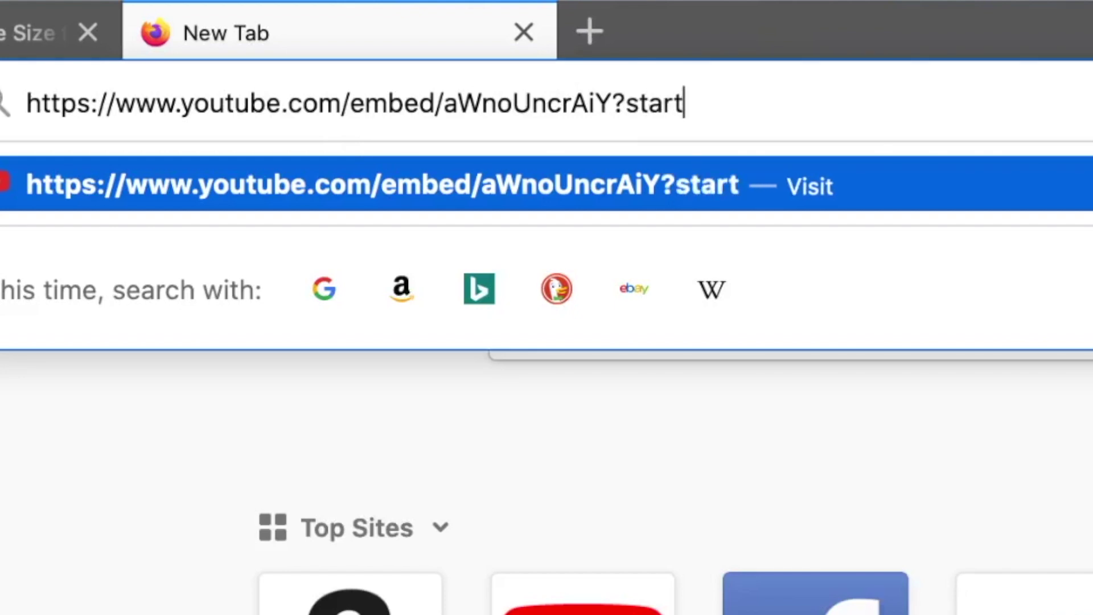
text(=)
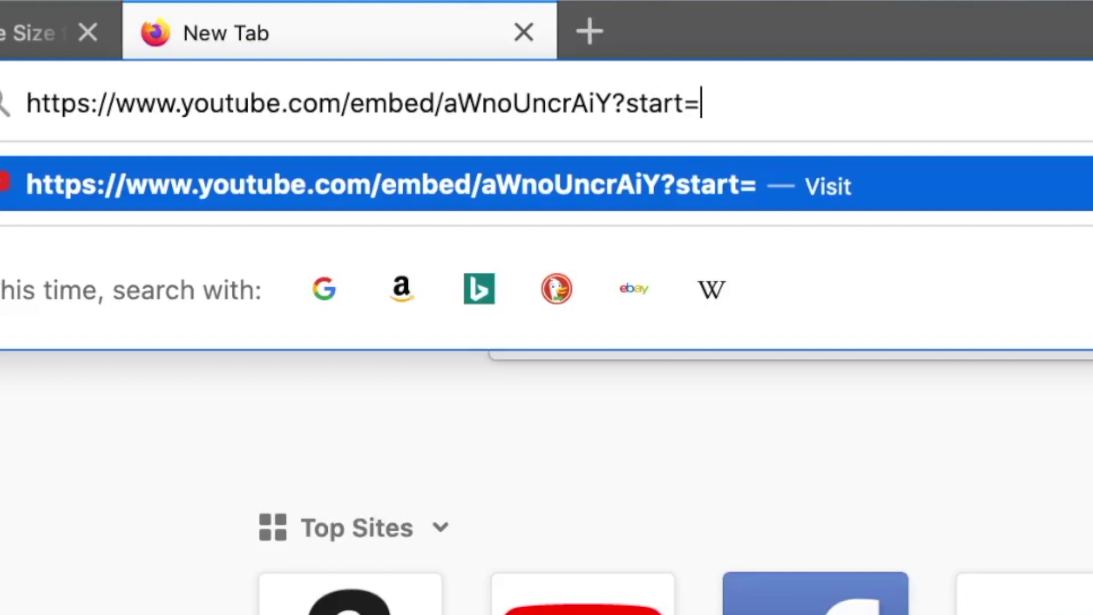
text(100)
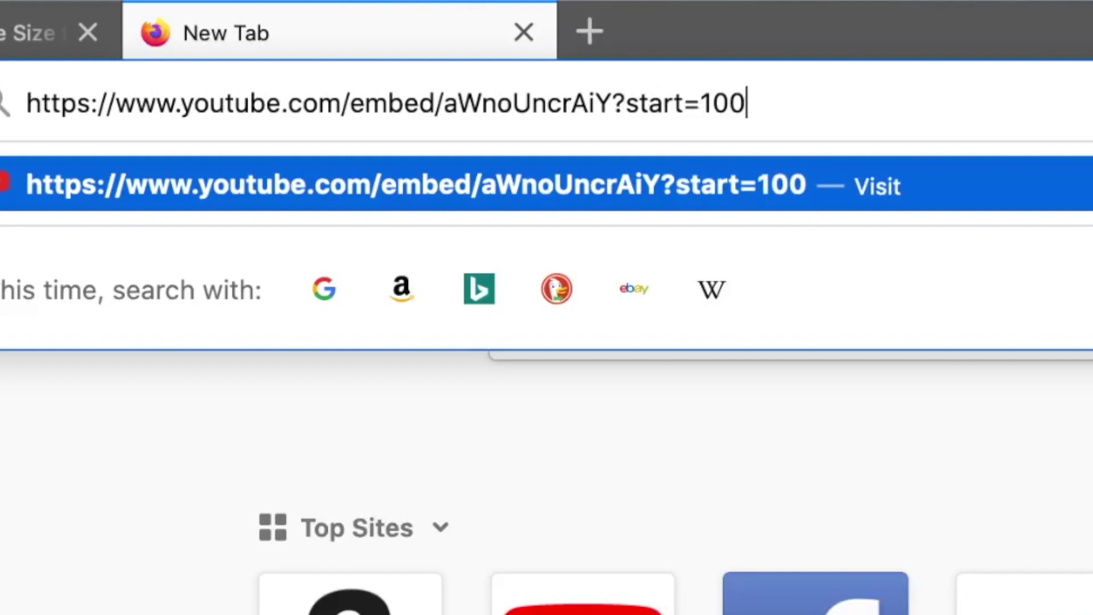
text(&)
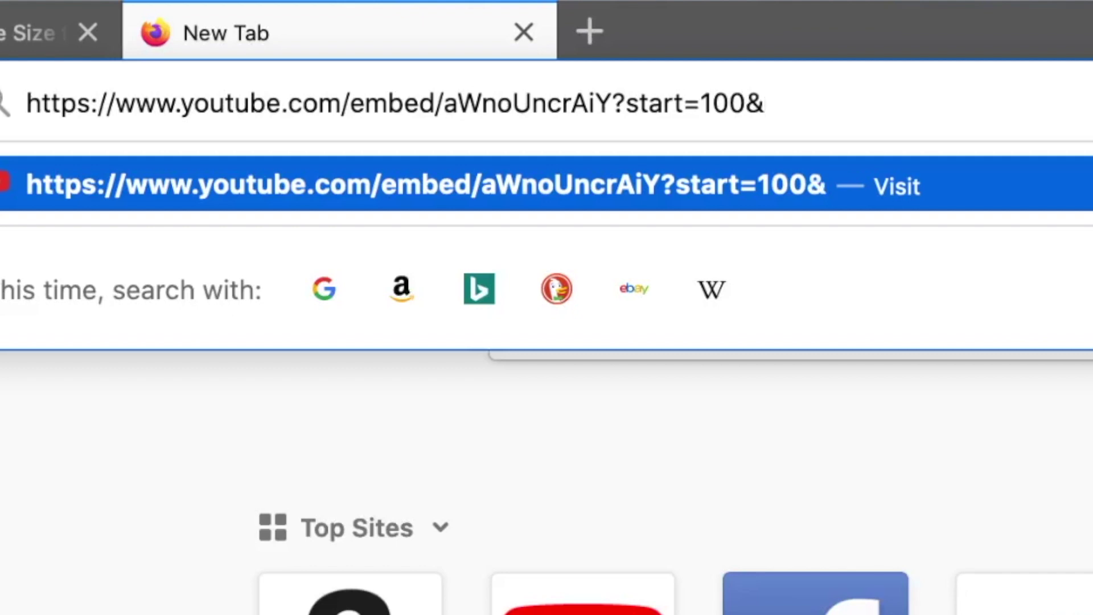
text(end)
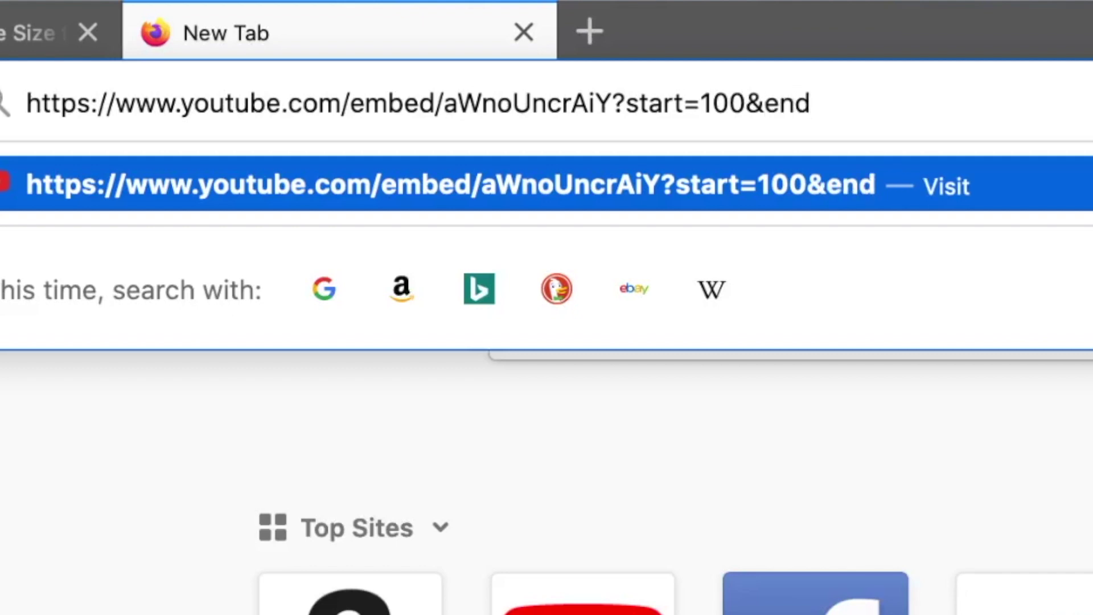
text(=)
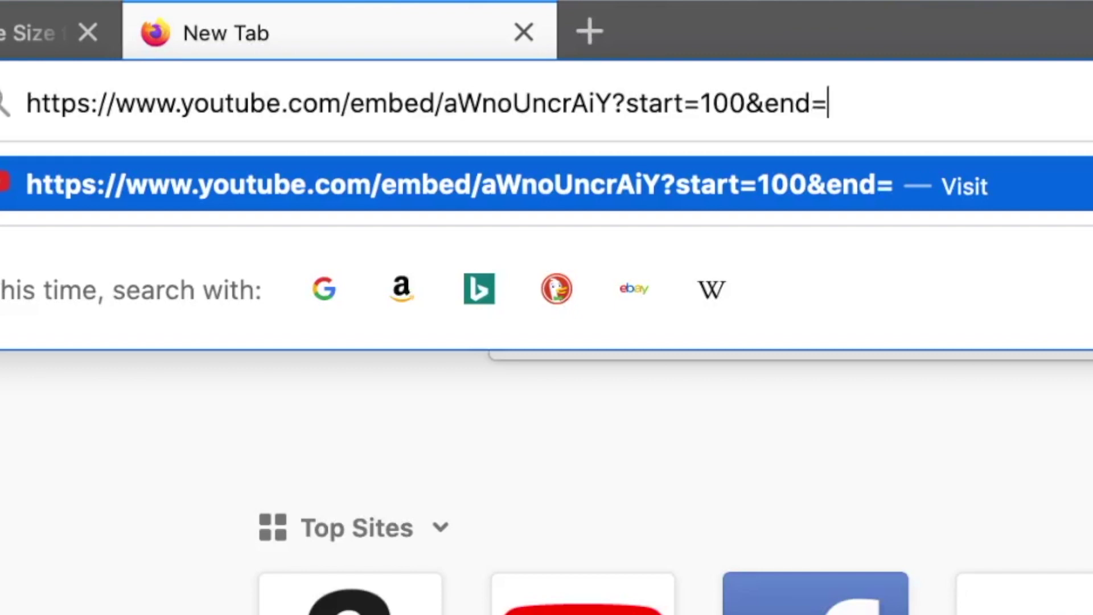
text(1)
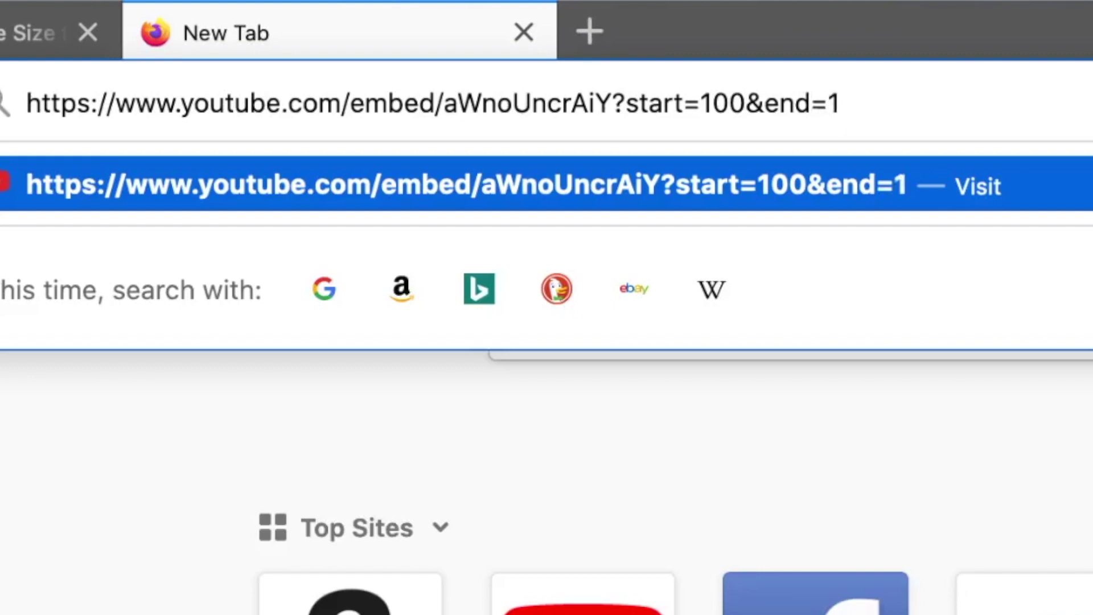
text(05)
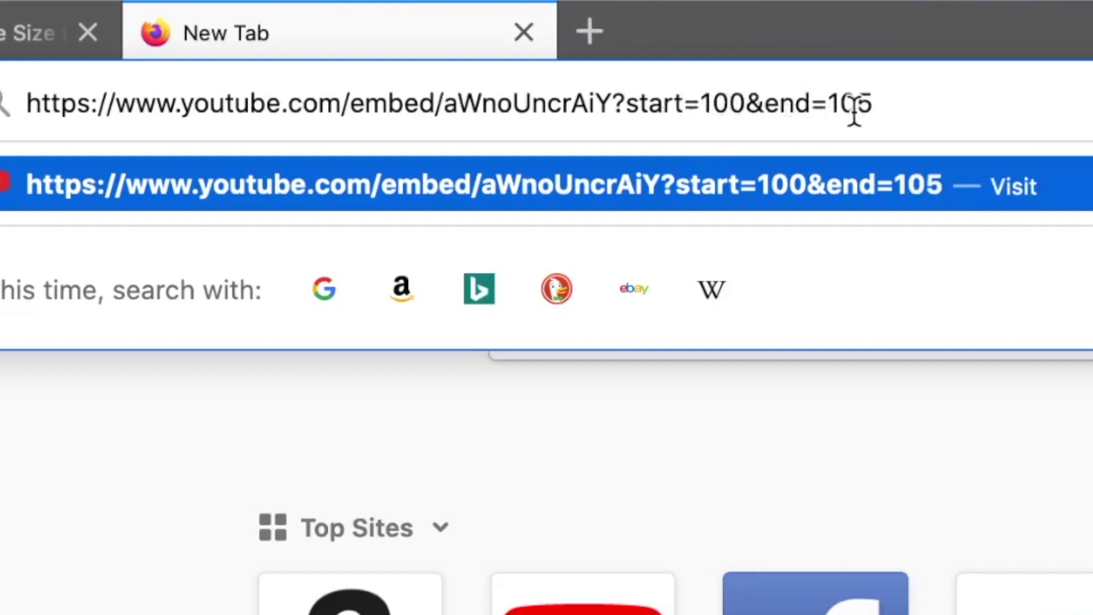
key(super+a)
key(super+c)
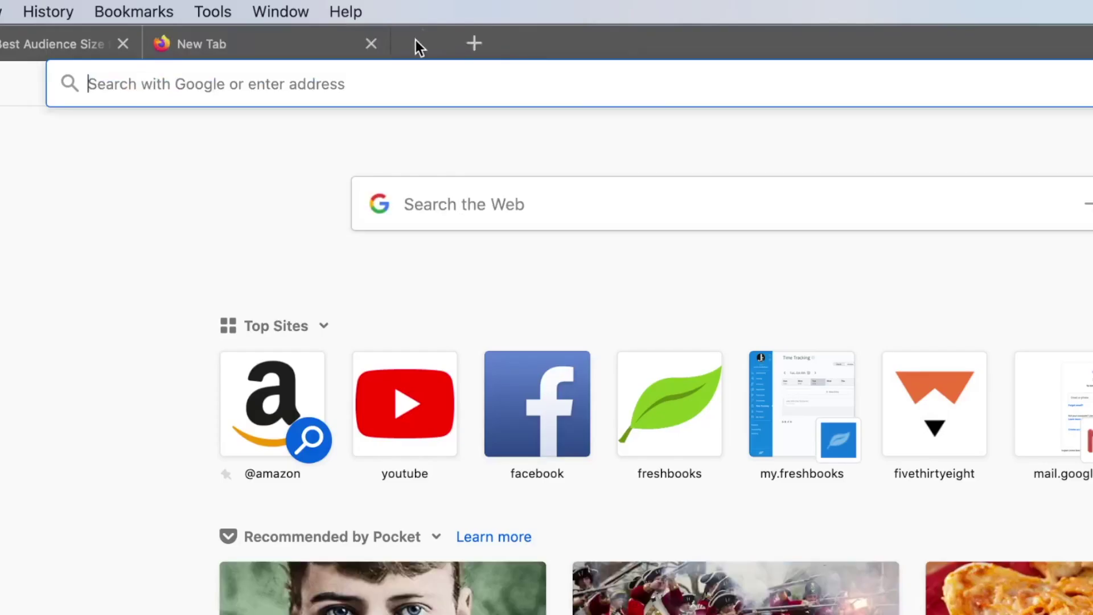
key(super+t)
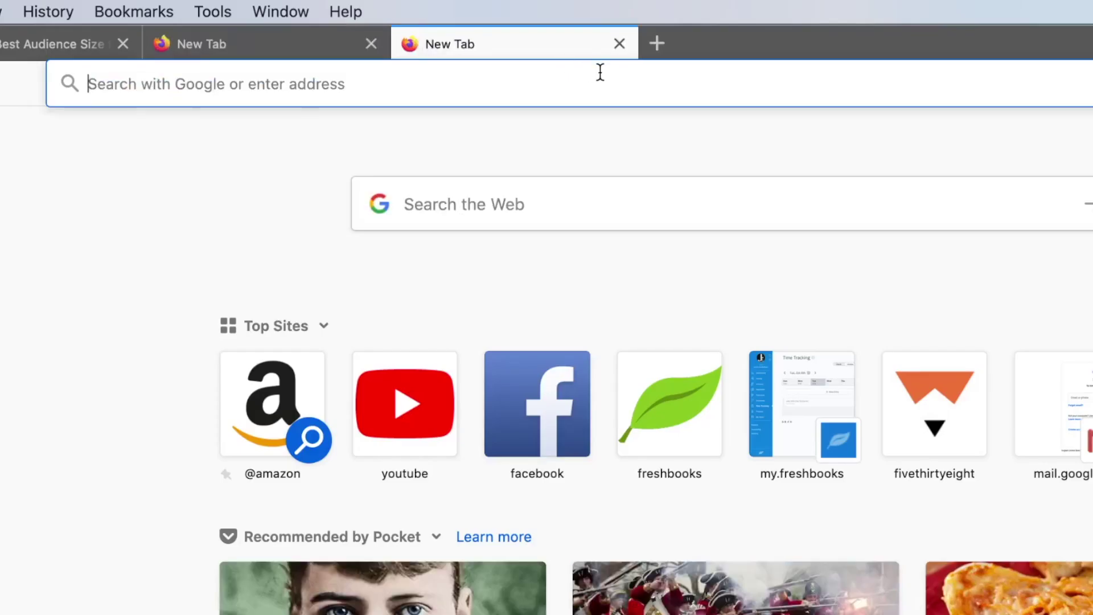
Load the start=100&end=105 embed URL as a standalone player and play the clip
key(super+v)
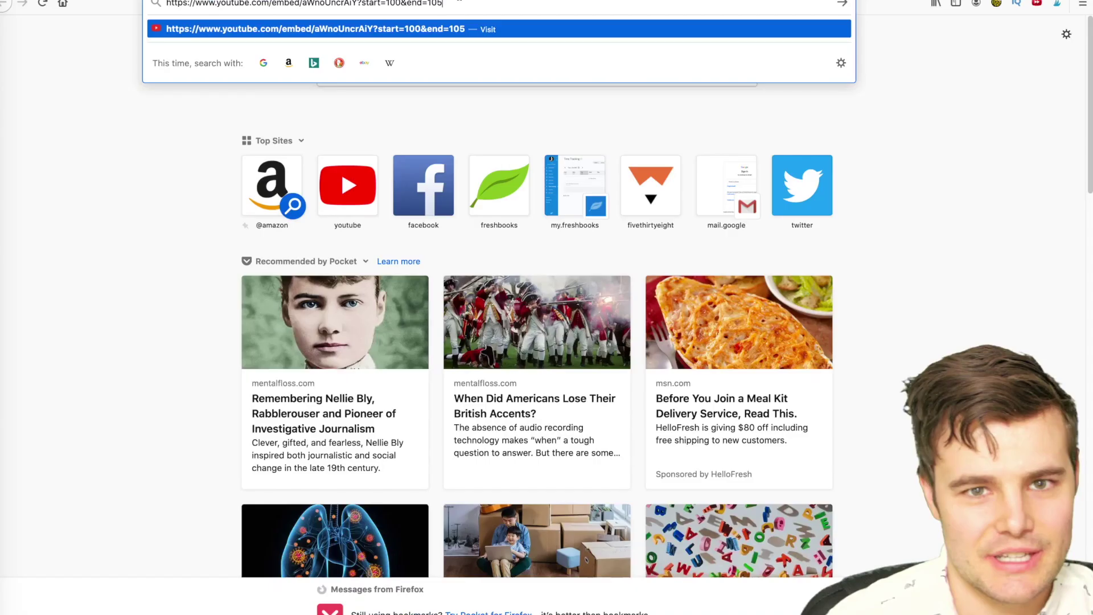
key(Return)
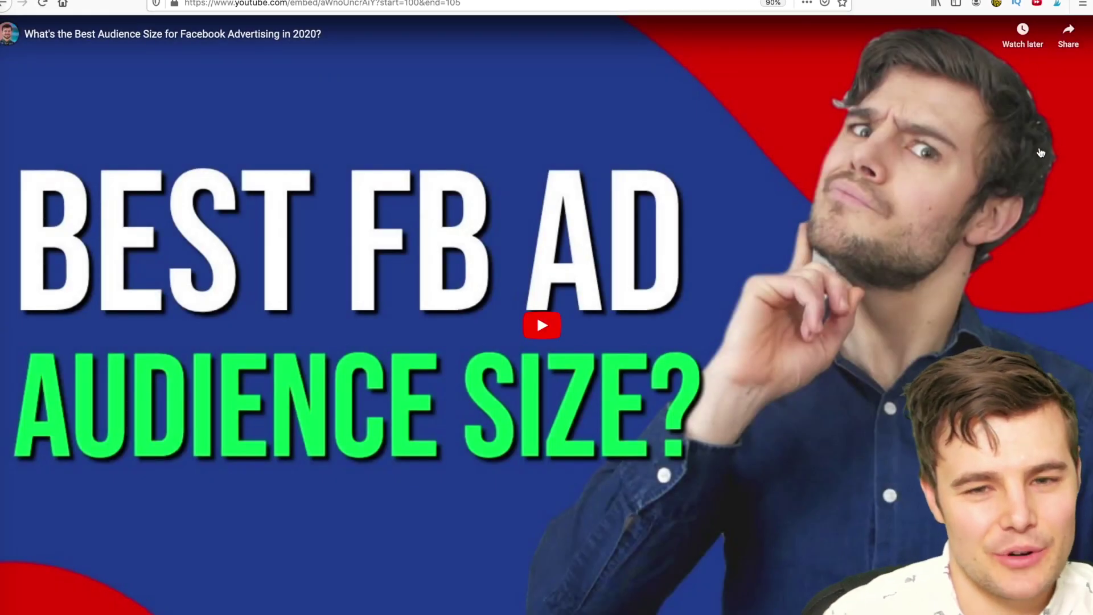
click(540, 326)
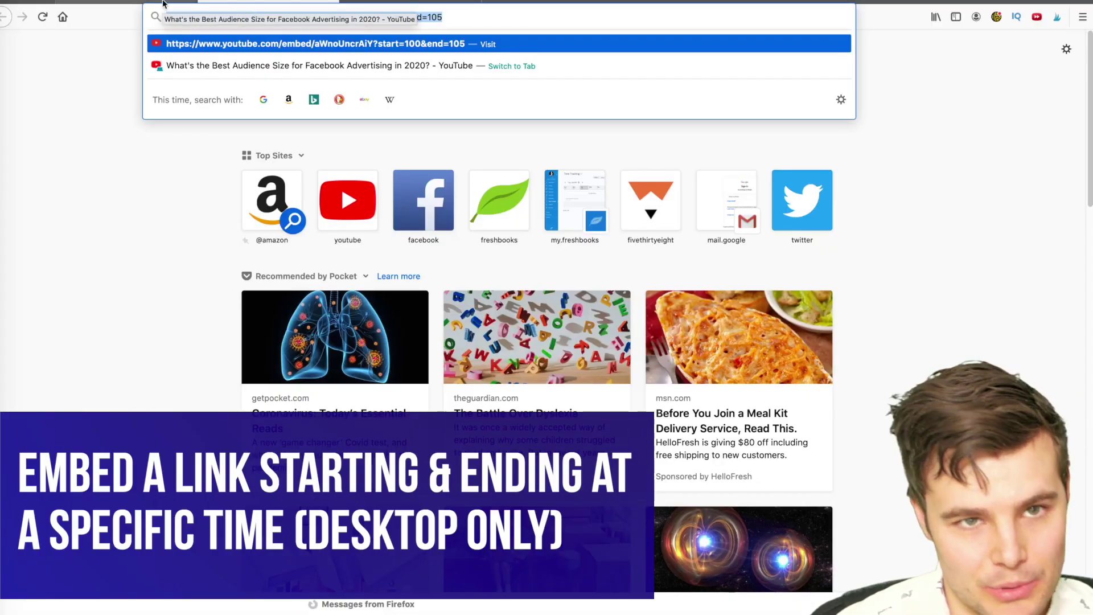
Return to the YouTube tab and select the entire iframe embed code
click(158, 2)
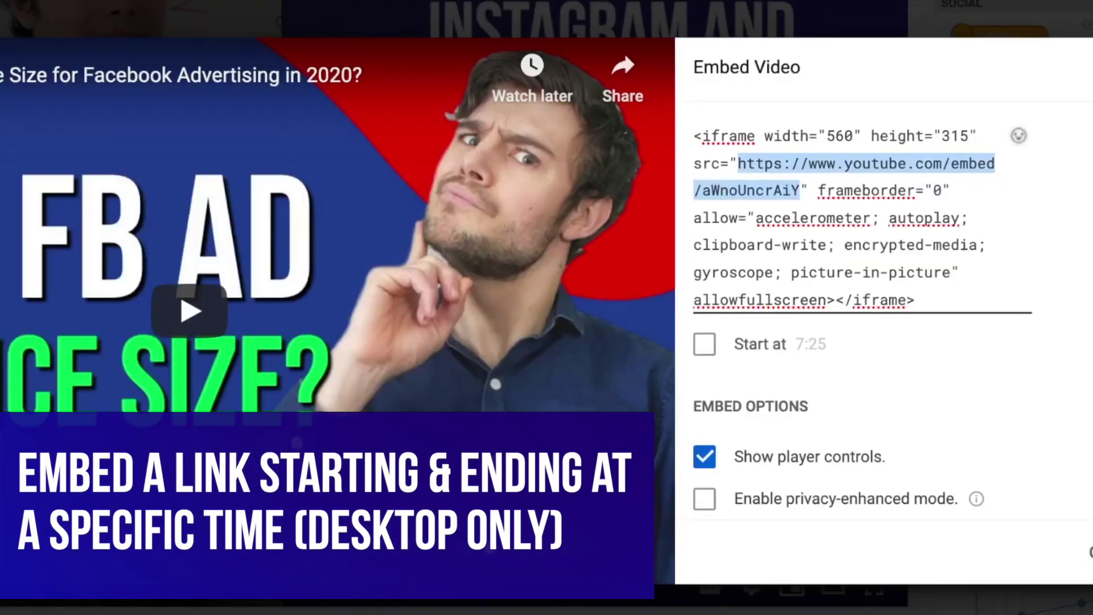
drag(945, 293, 687, 118)
key(ctrl+c)
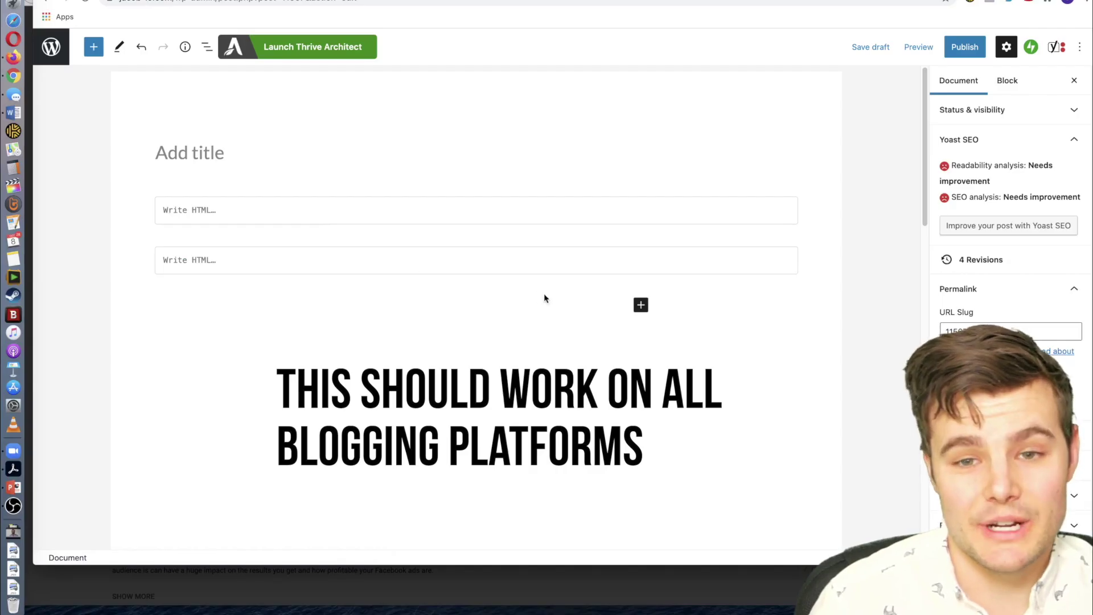
Add a Custom HTML block to the post and paste the iframe embed code
click(642, 305)
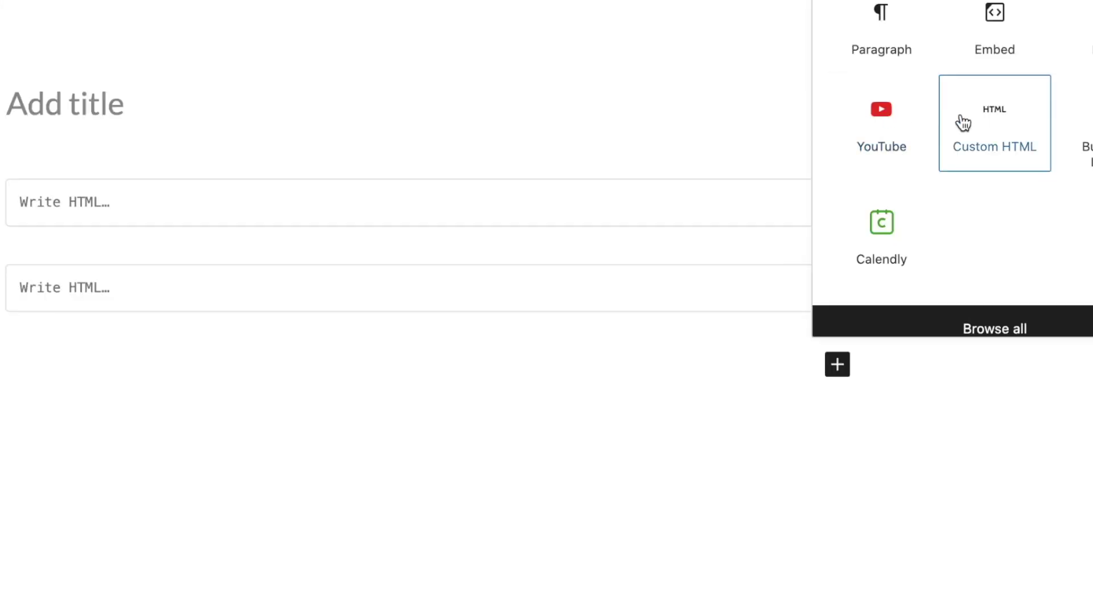
click(969, 121)
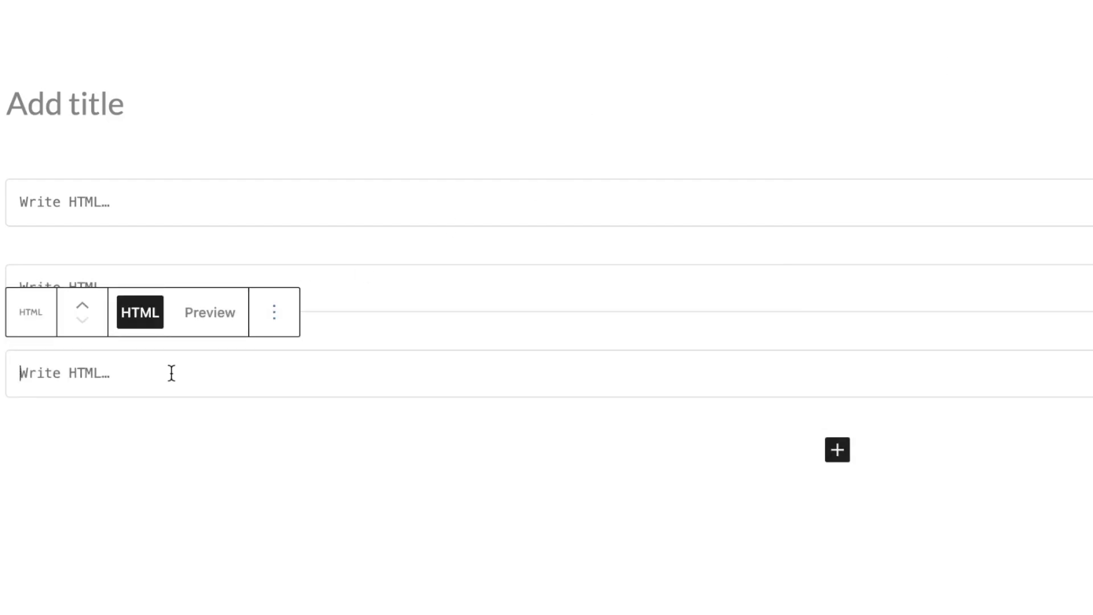
key(ctrl+v)
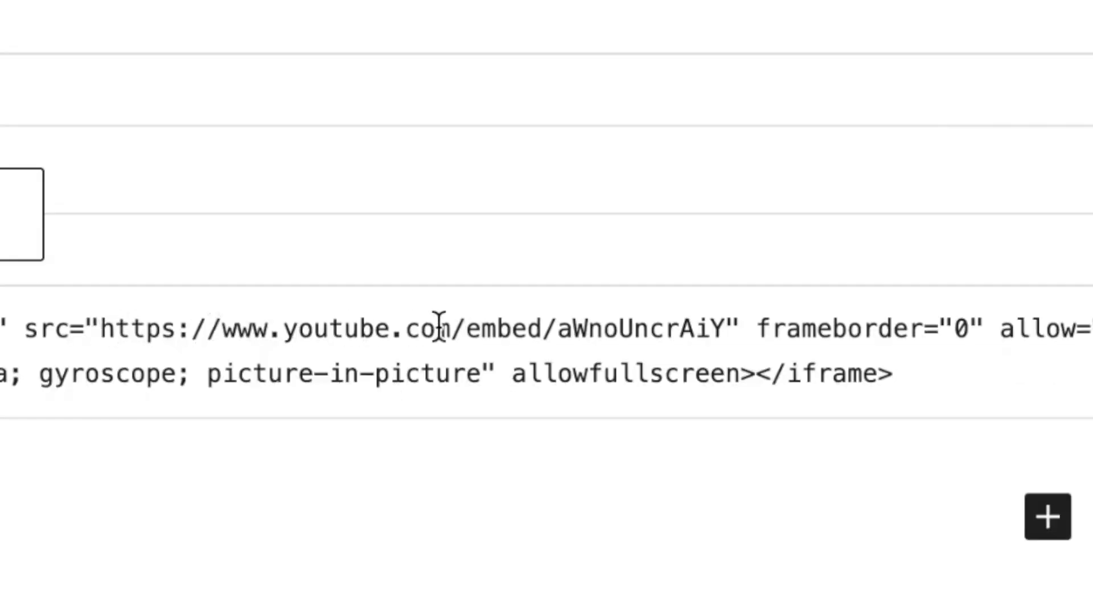
Edit the iframe src after aWnoUncrAiY to read ?start=100&end=105
click(728, 329)
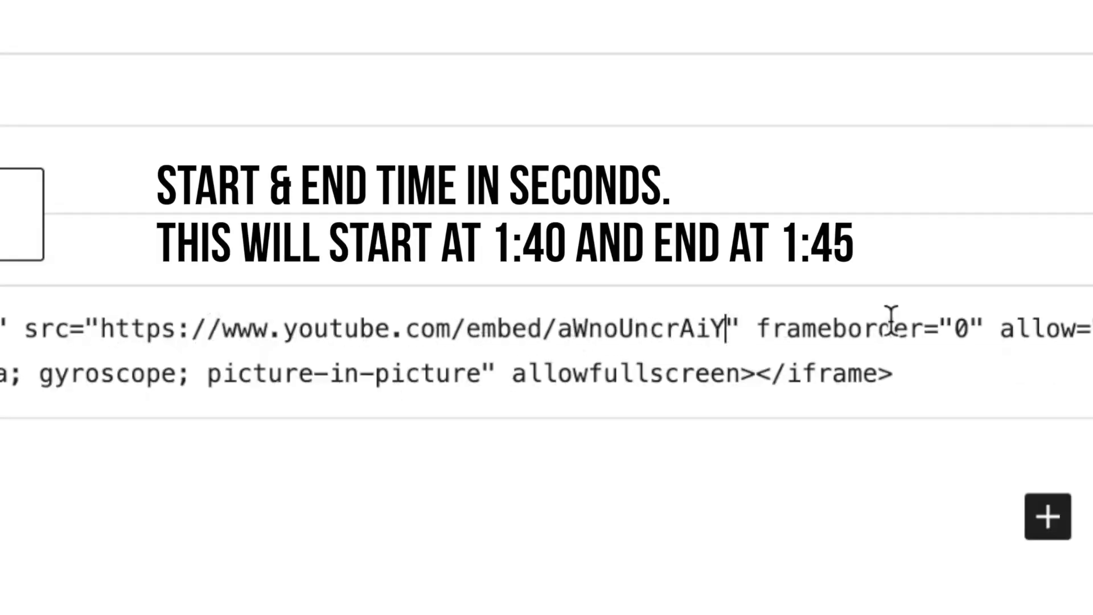
text(?sta)
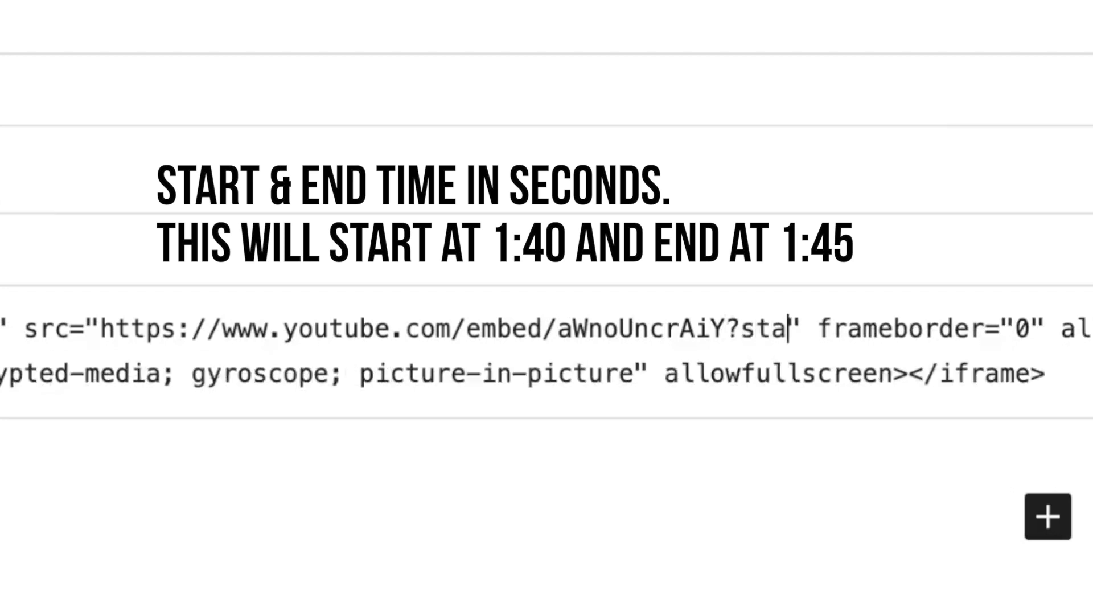
text(rt=)
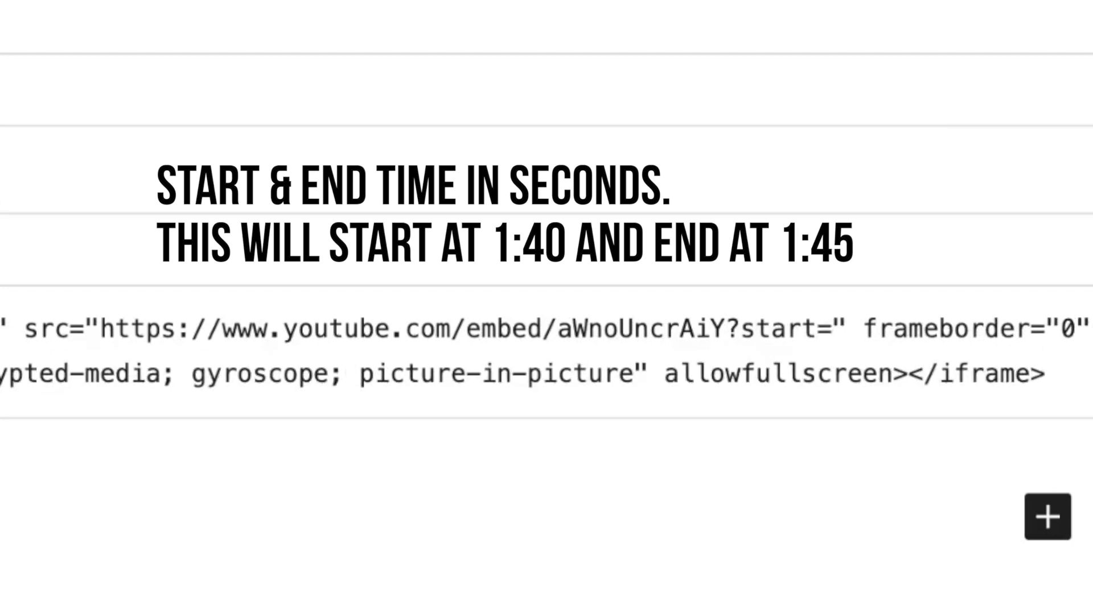
text(100)
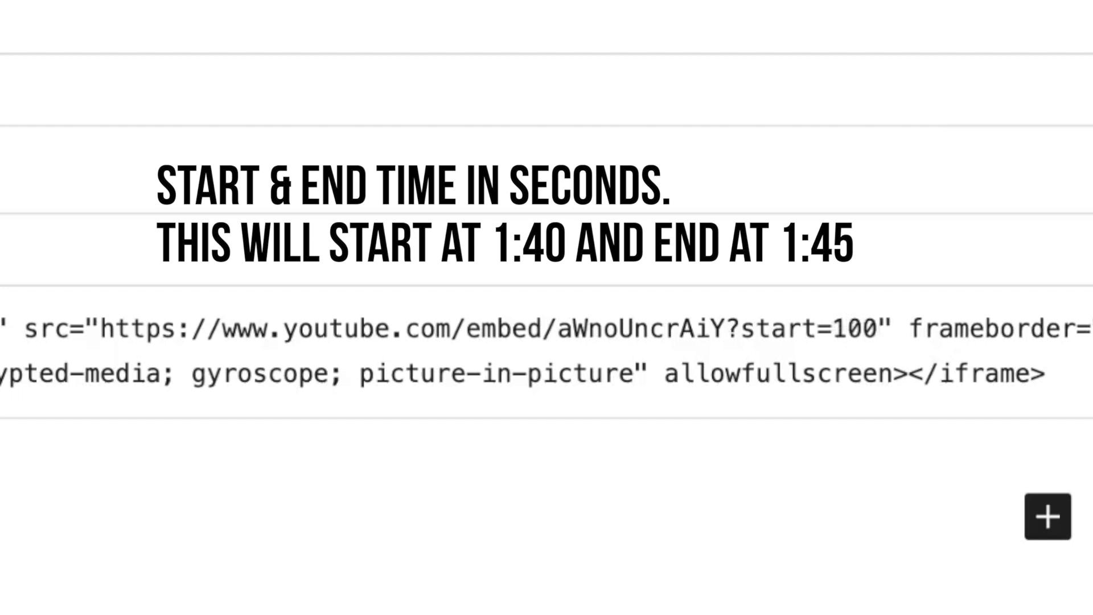
text(&)
key(BackSpace)
text(&end=)
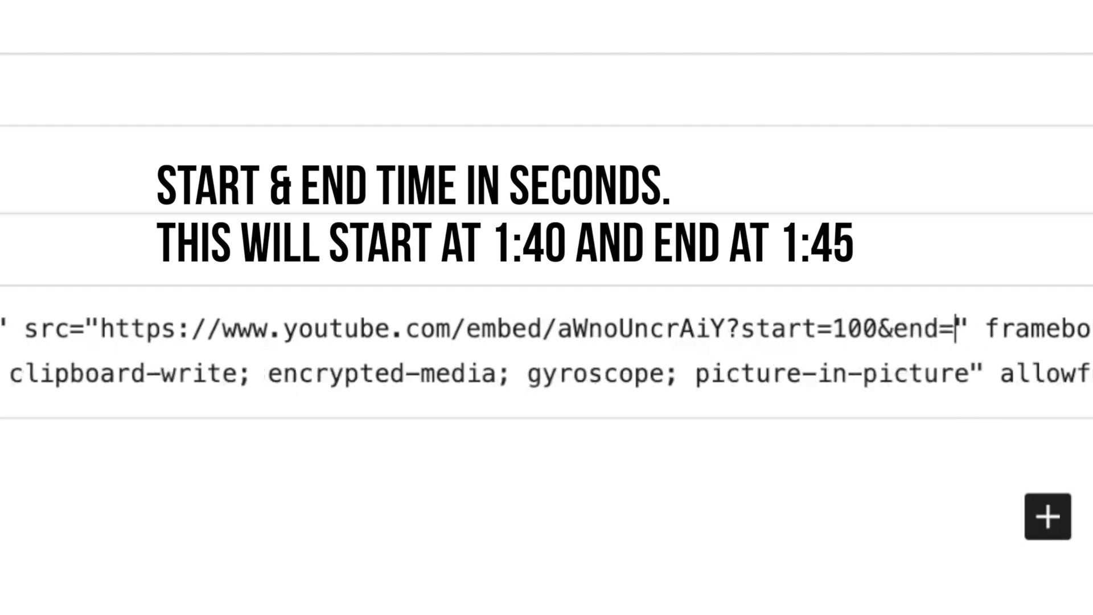
text(10)
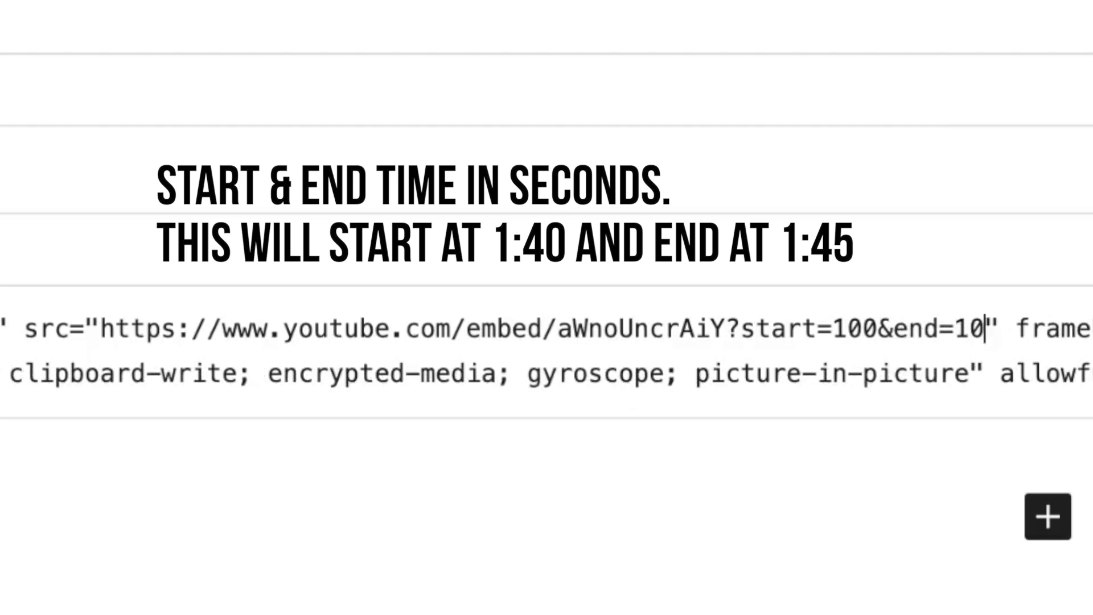
text(560" height="315")
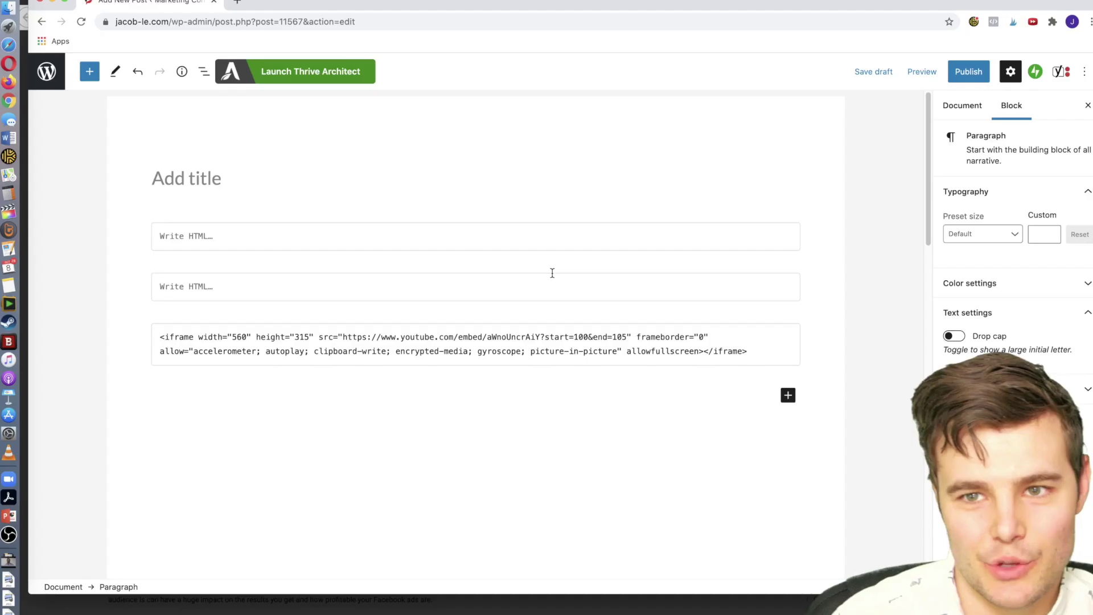
Preview the post in a new tab and play the embedded video from 1:40 to 1:45
click(922, 72)
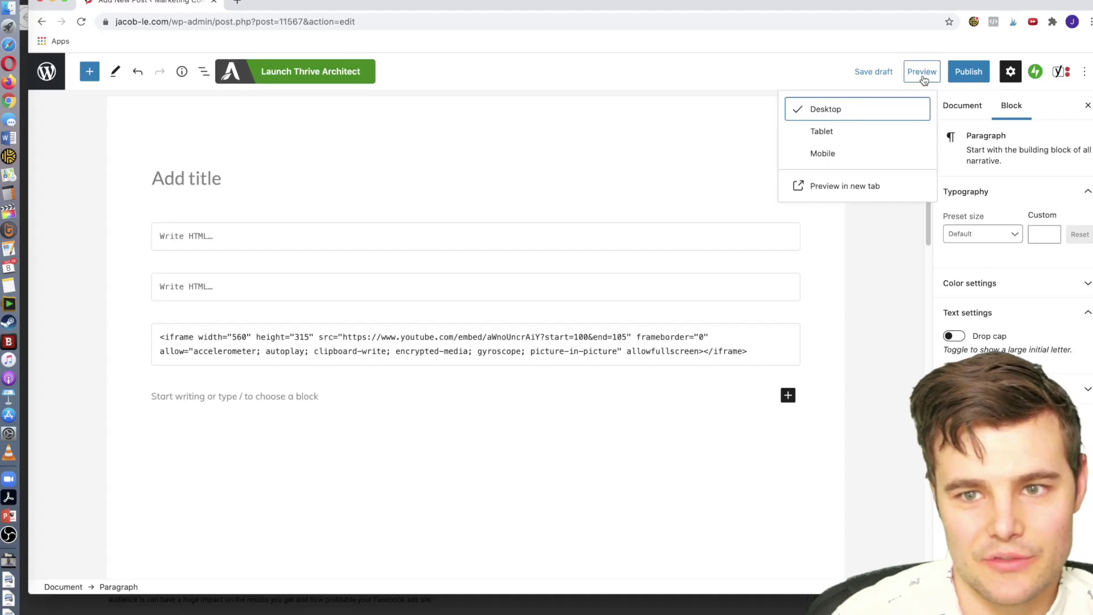
click(839, 187)
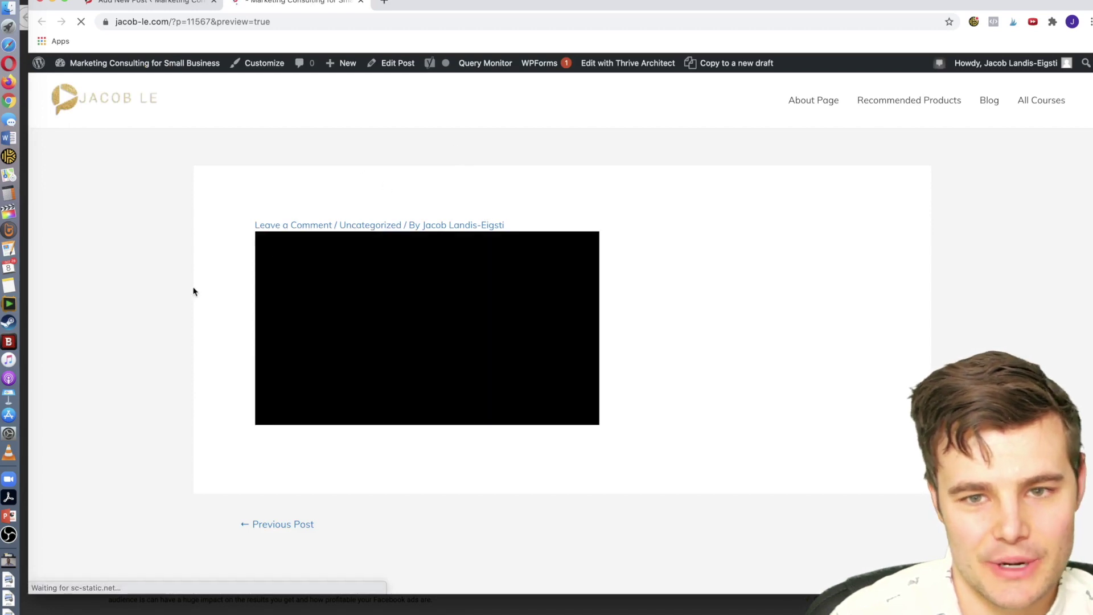
scroll(194, 288, down, 1)
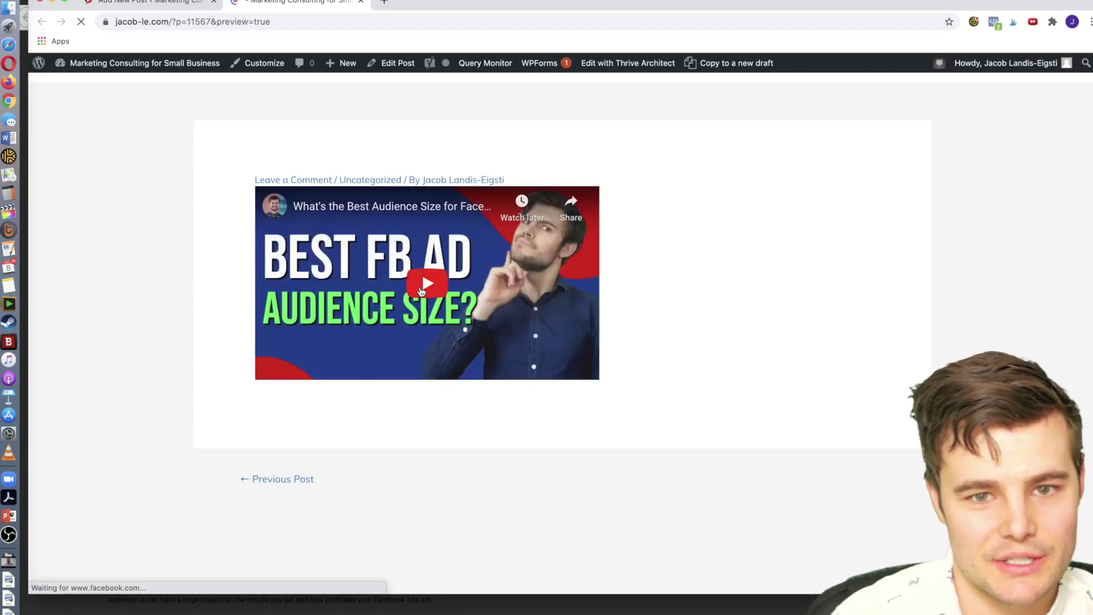
click(421, 291)
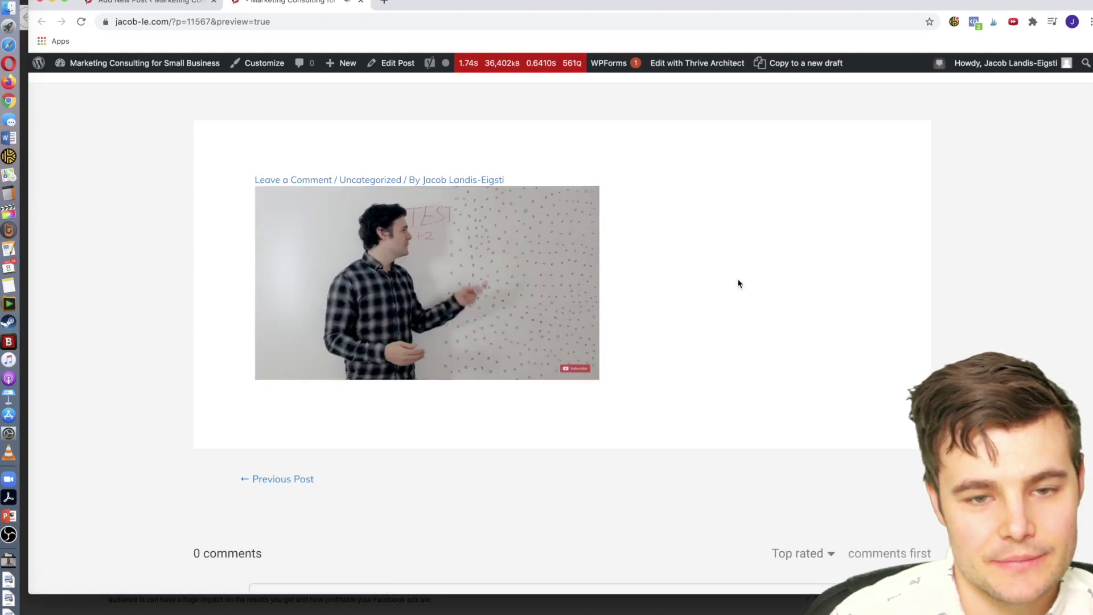
key(space)
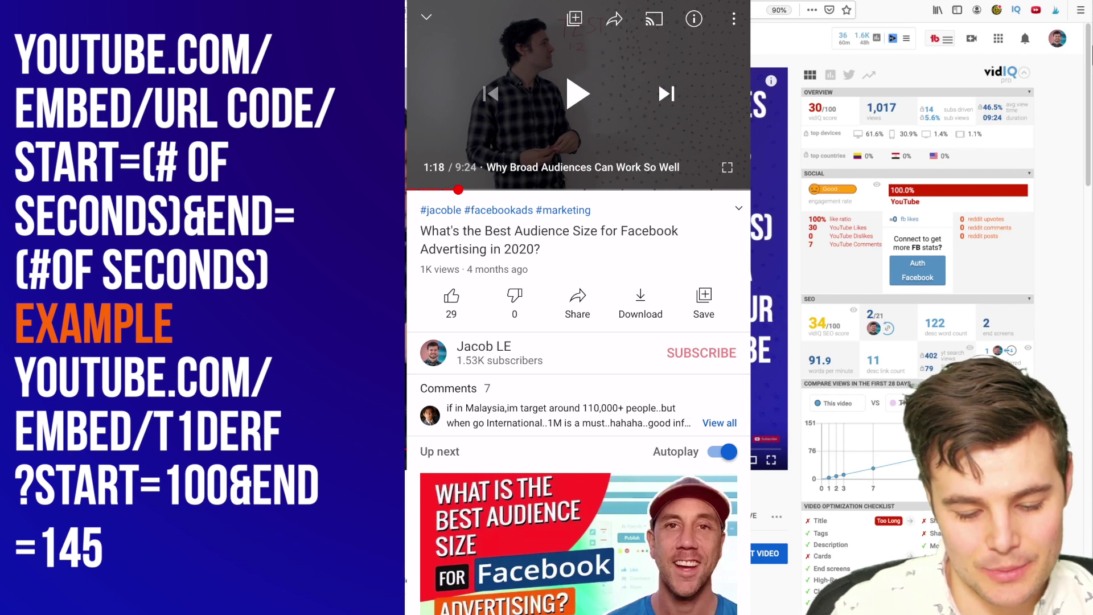
click(578, 301)
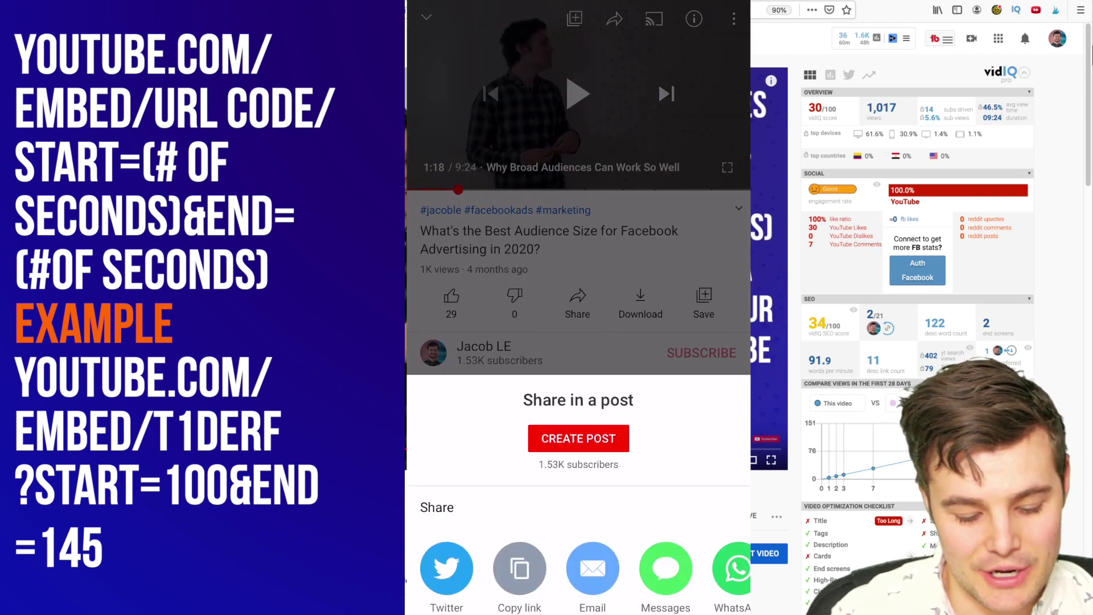
key(Escape)
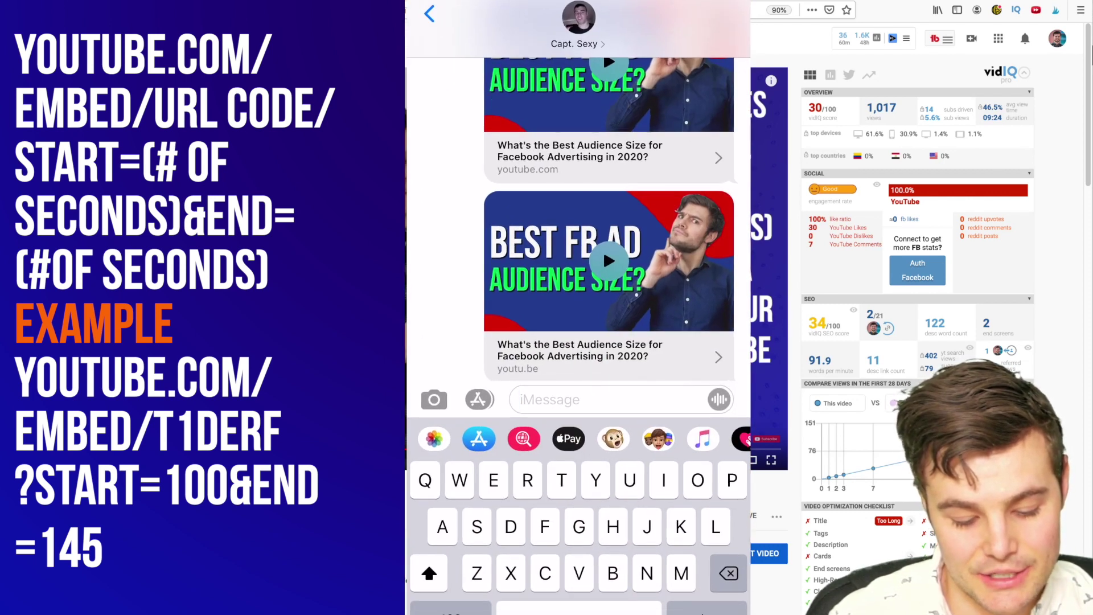
click(533, 433)
click(520, 360)
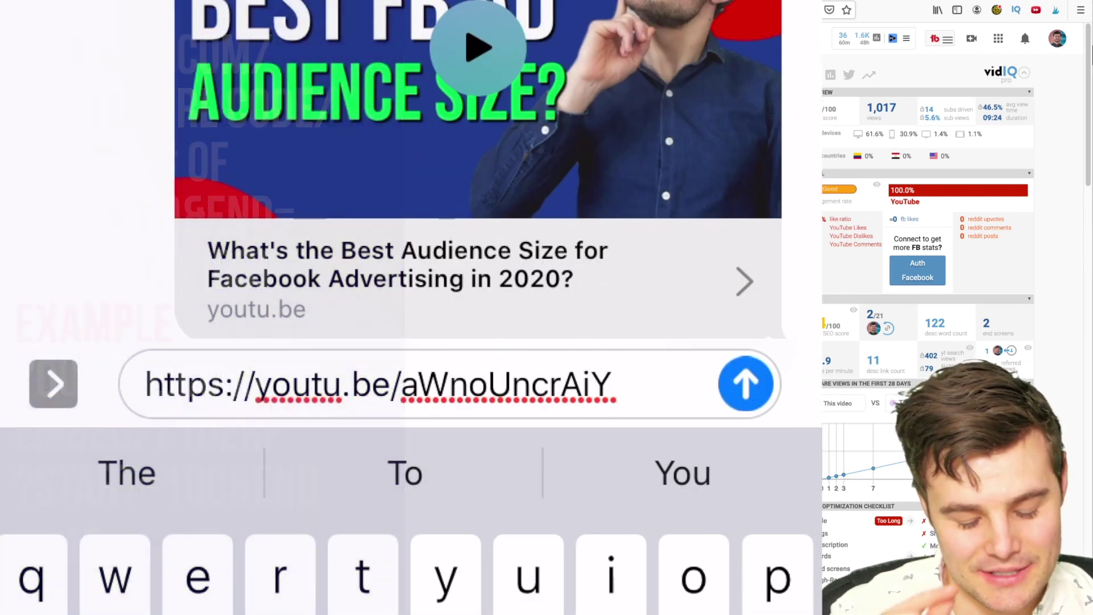
Change the pasted link's youtu.be domain to youtube.com/embed
click(350, 385)
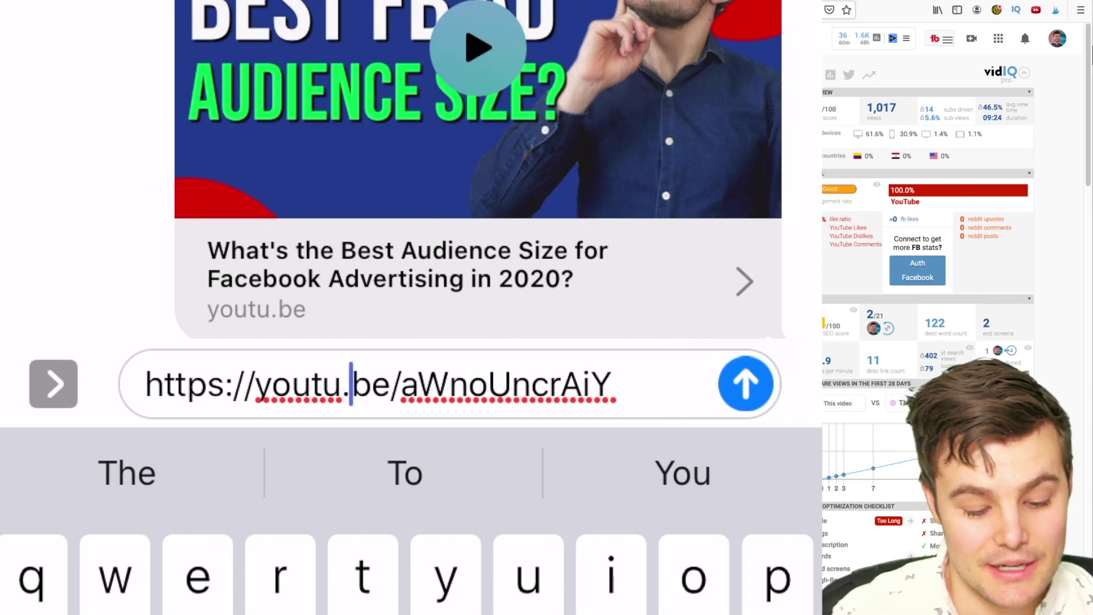
key(BackSpace)
click(362, 384)
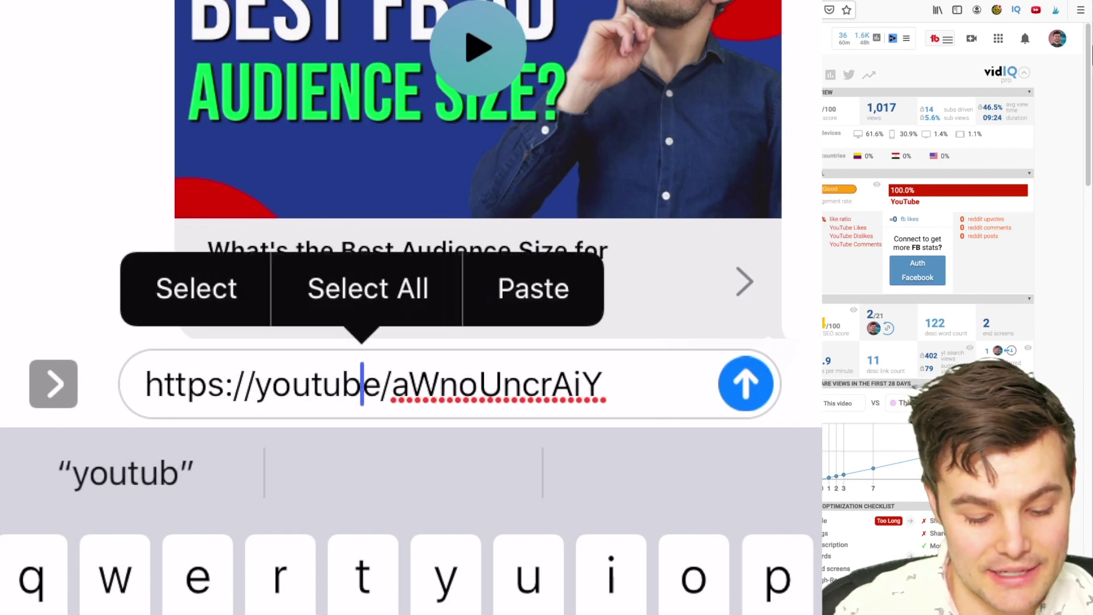
text(.)
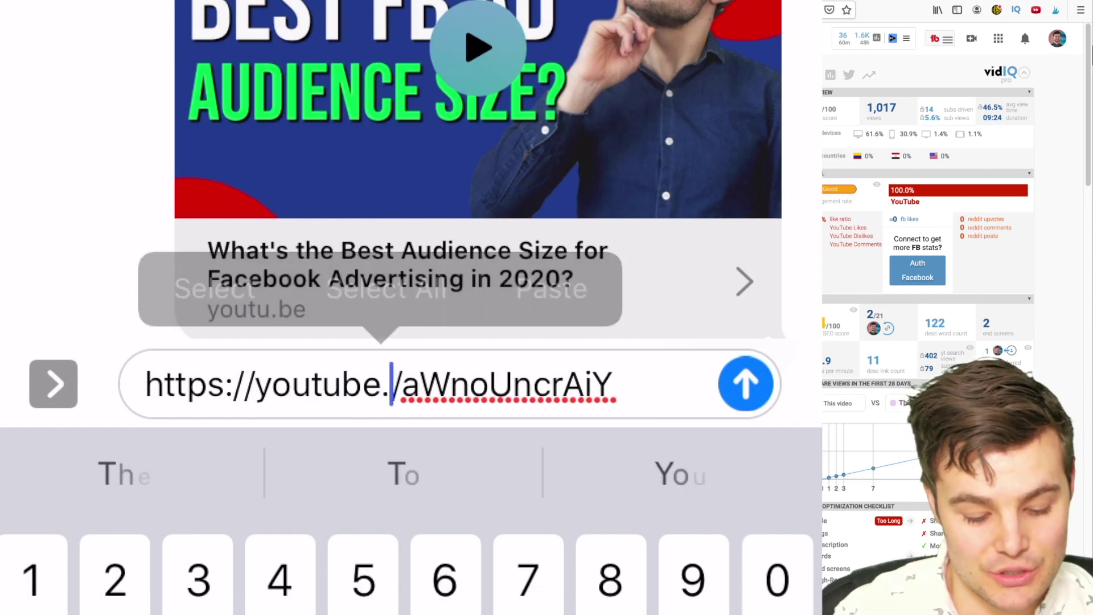
text(com)
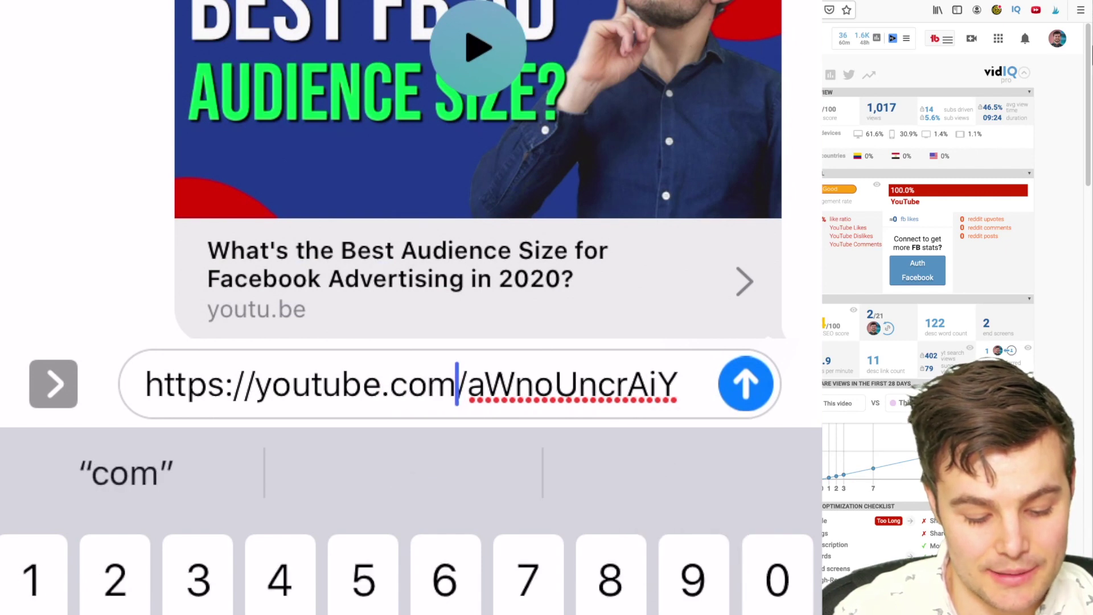
text(/)
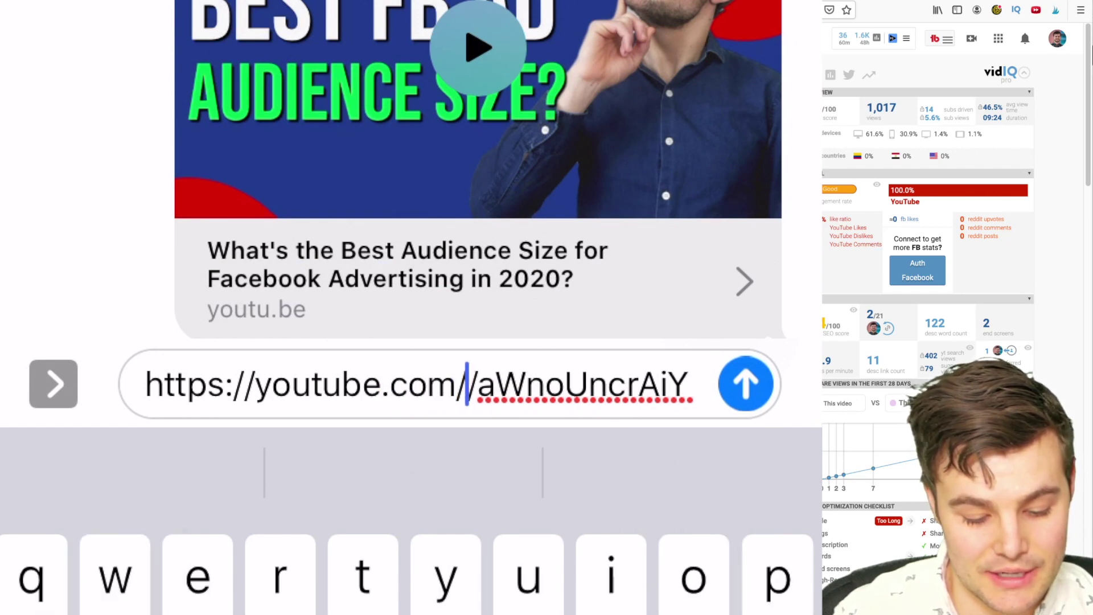
text(embed)
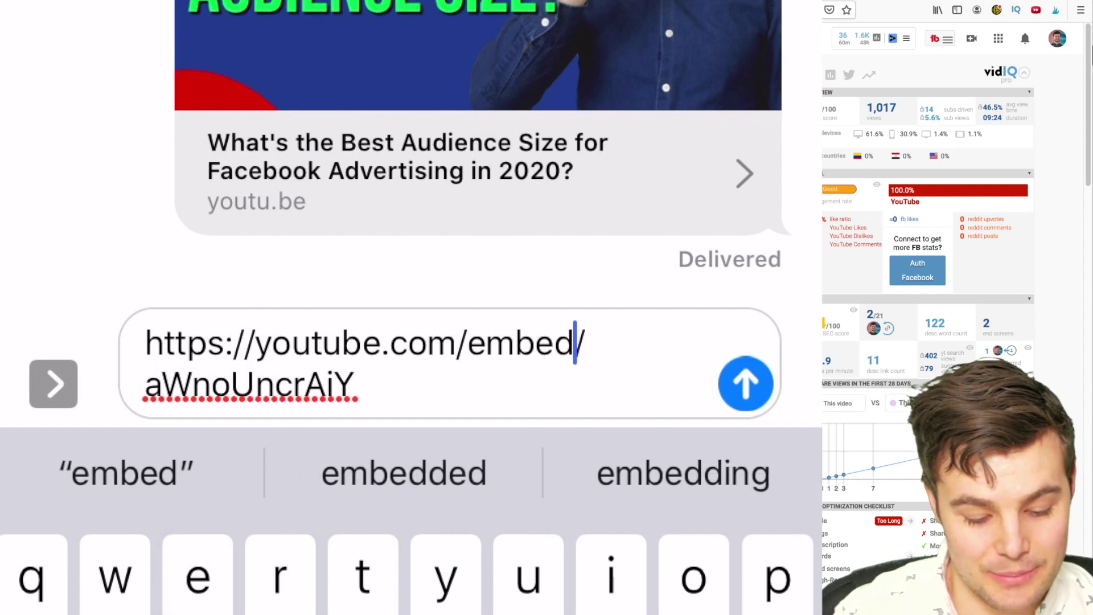
Append ?start=100&end=105 after the video ID aWnoUncrAiY
click(250, 385)
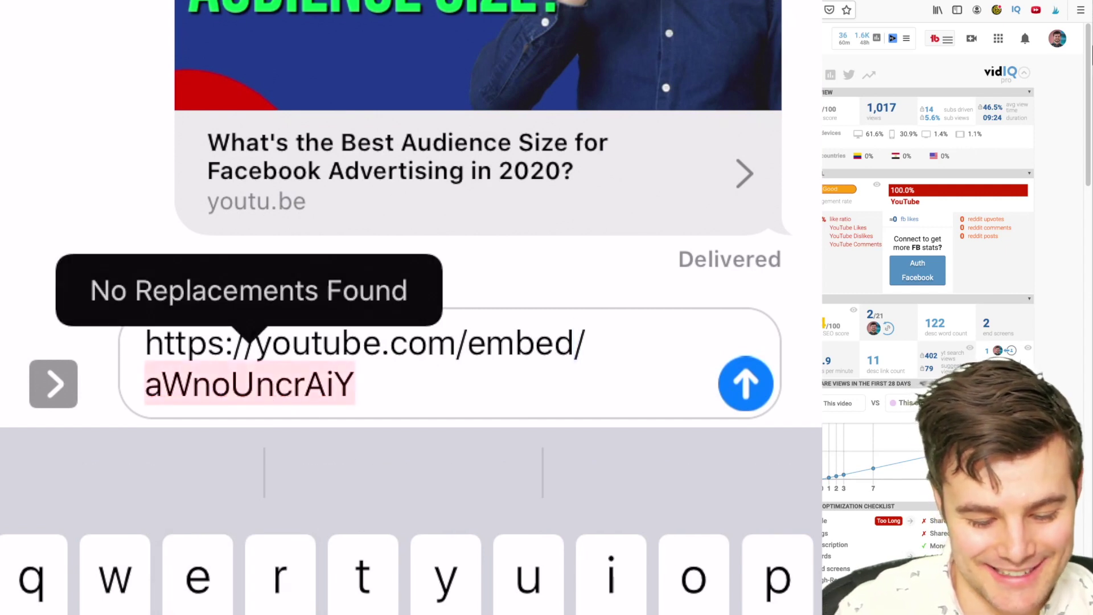
click(356, 384)
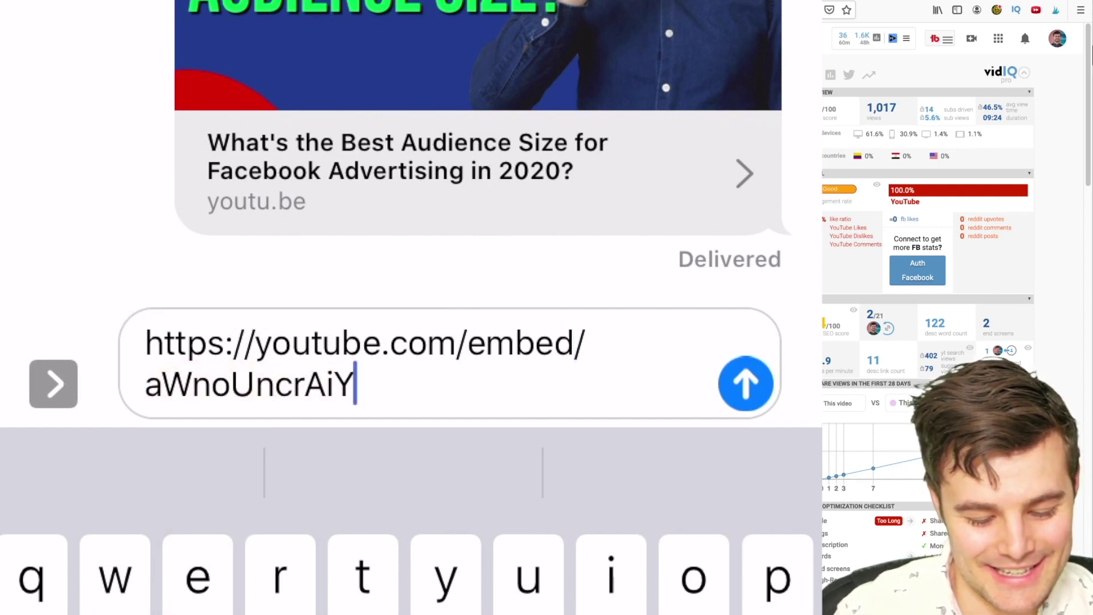
text(?)
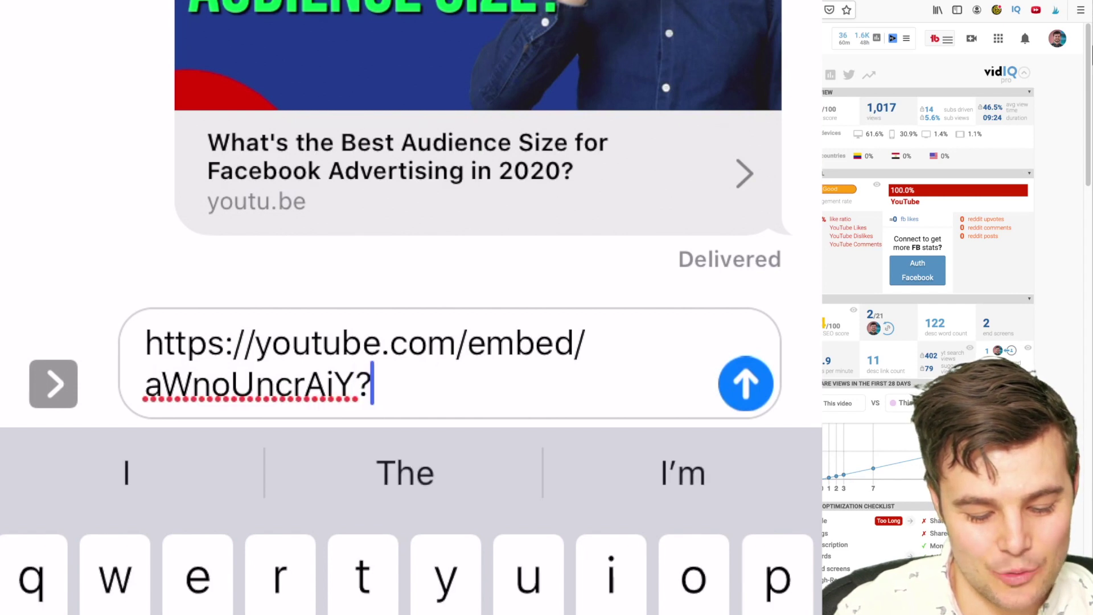
text(start)
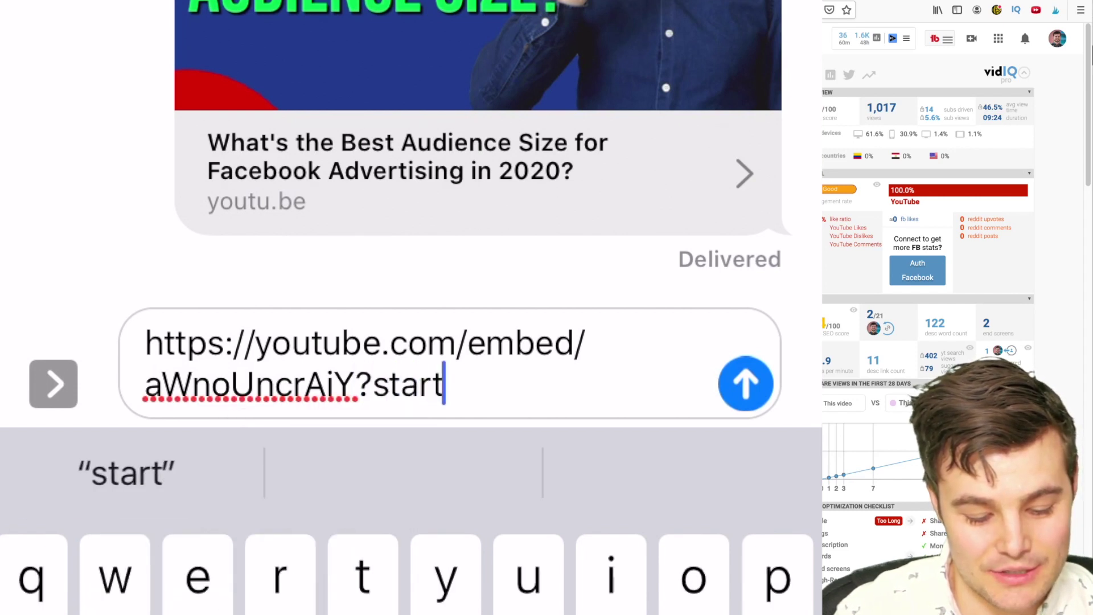
text(=)
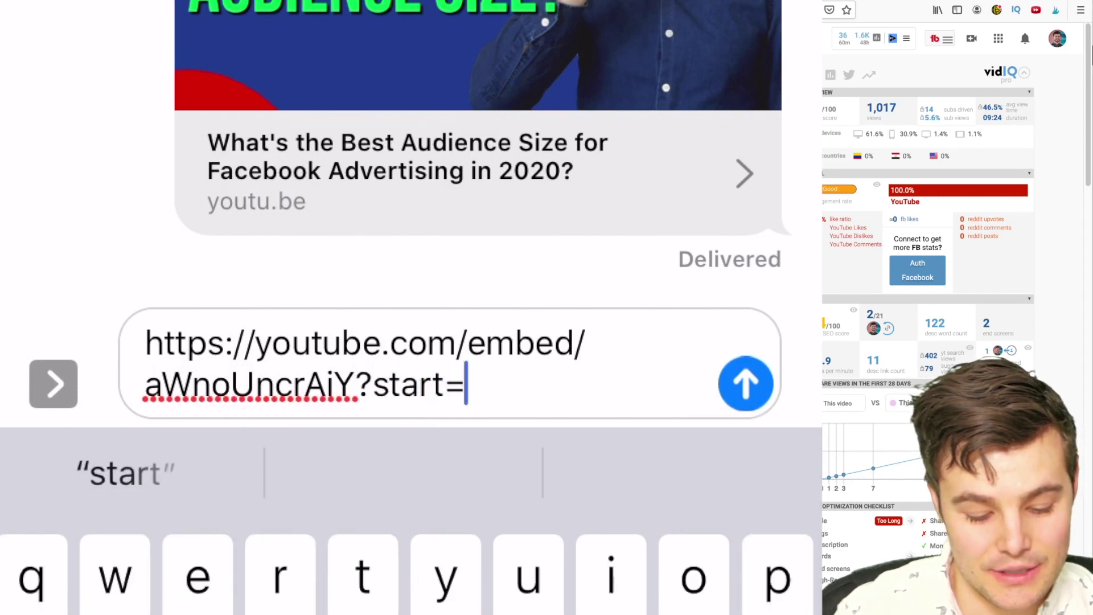
text(100)
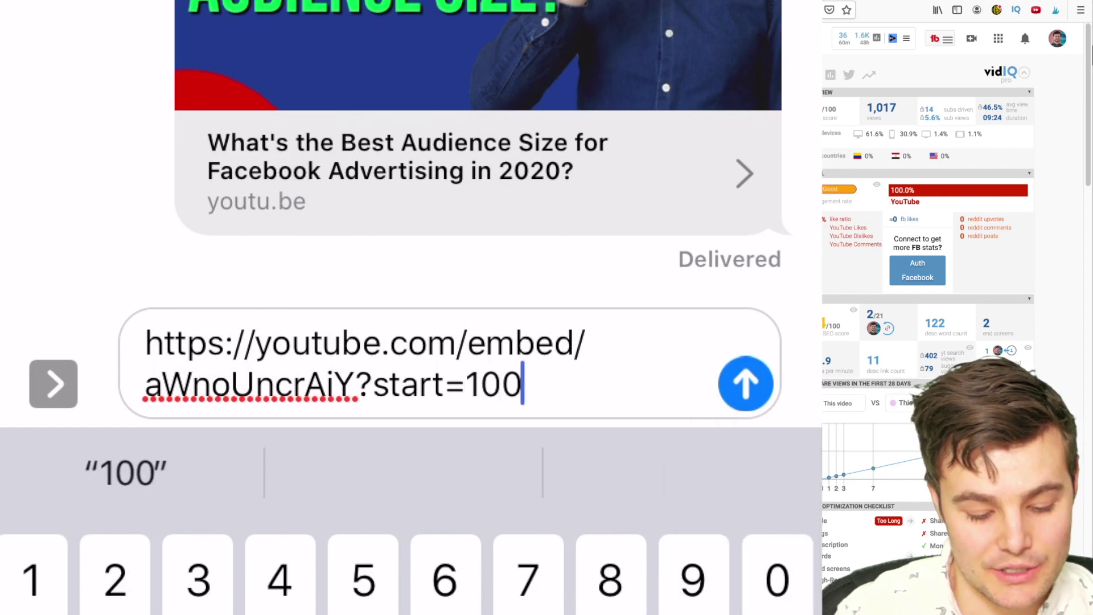
text(&end)
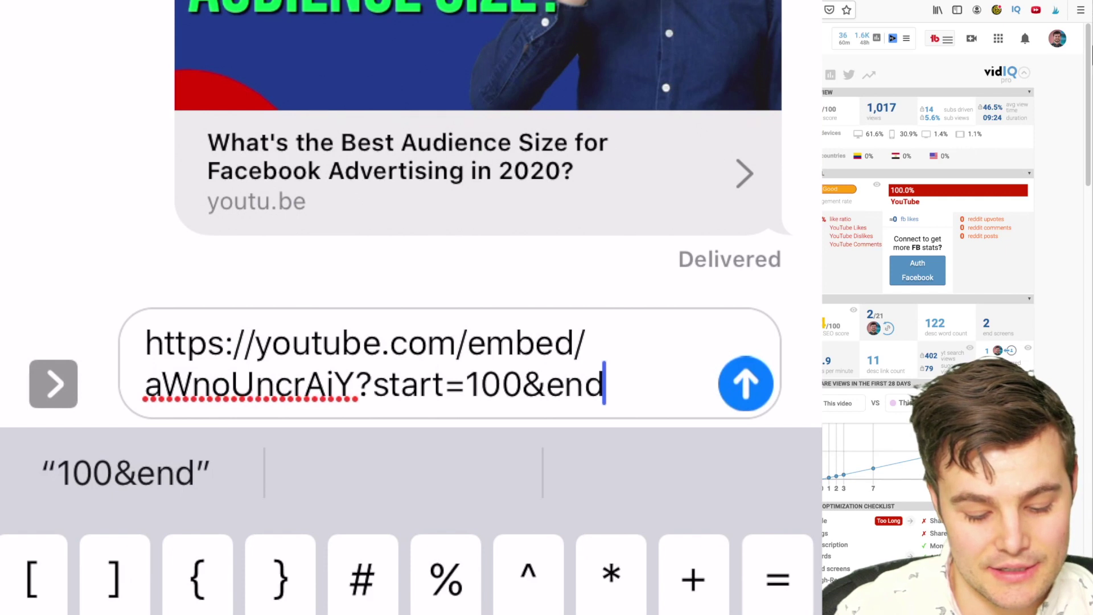
text(=)
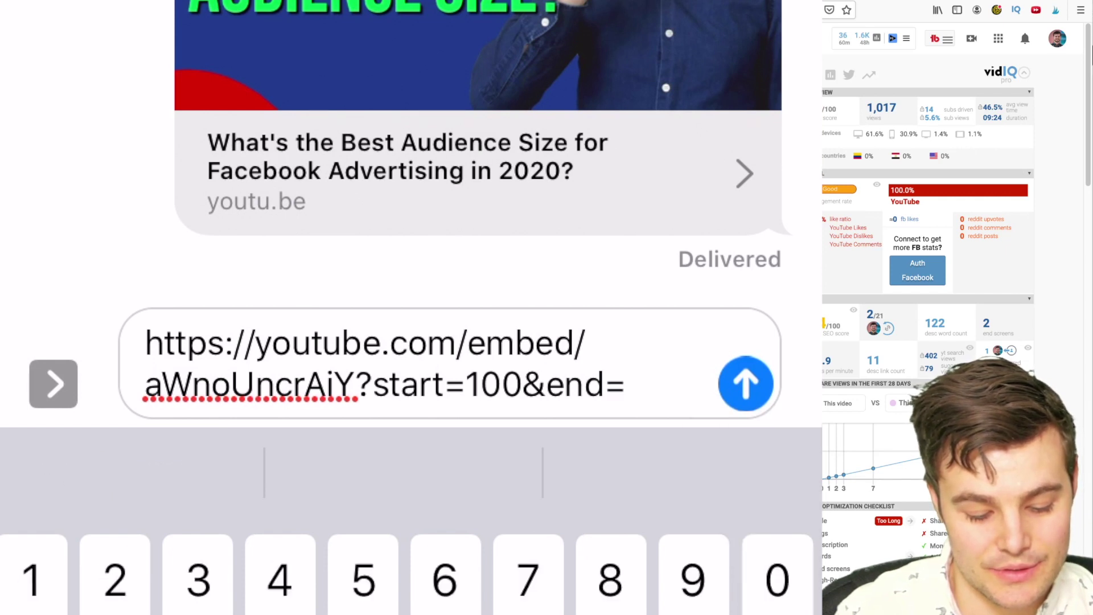
text(106)
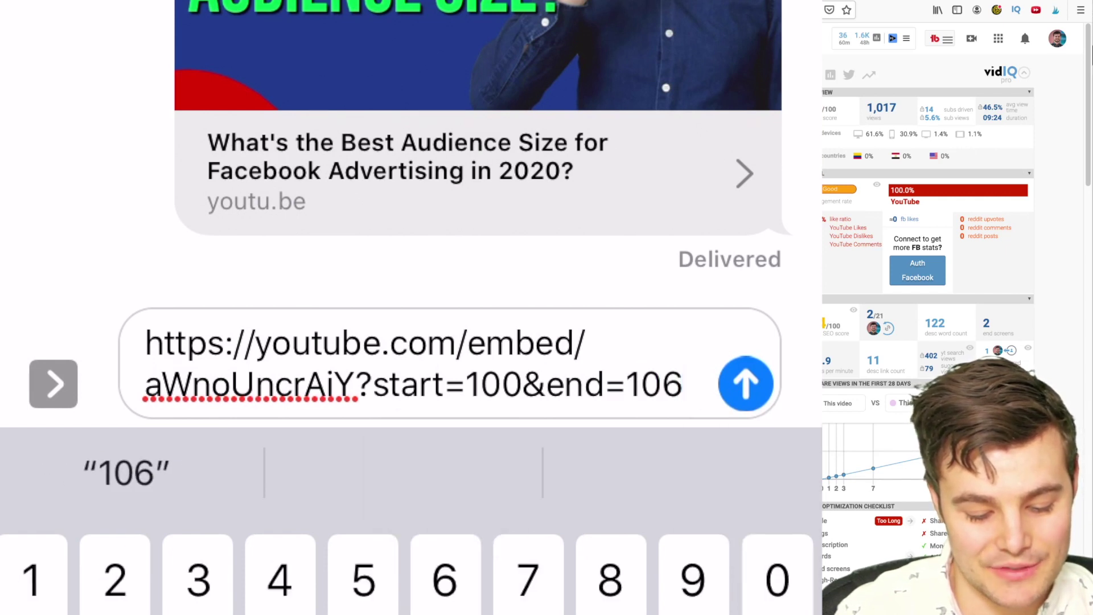
key(BackSpace)
text(5)
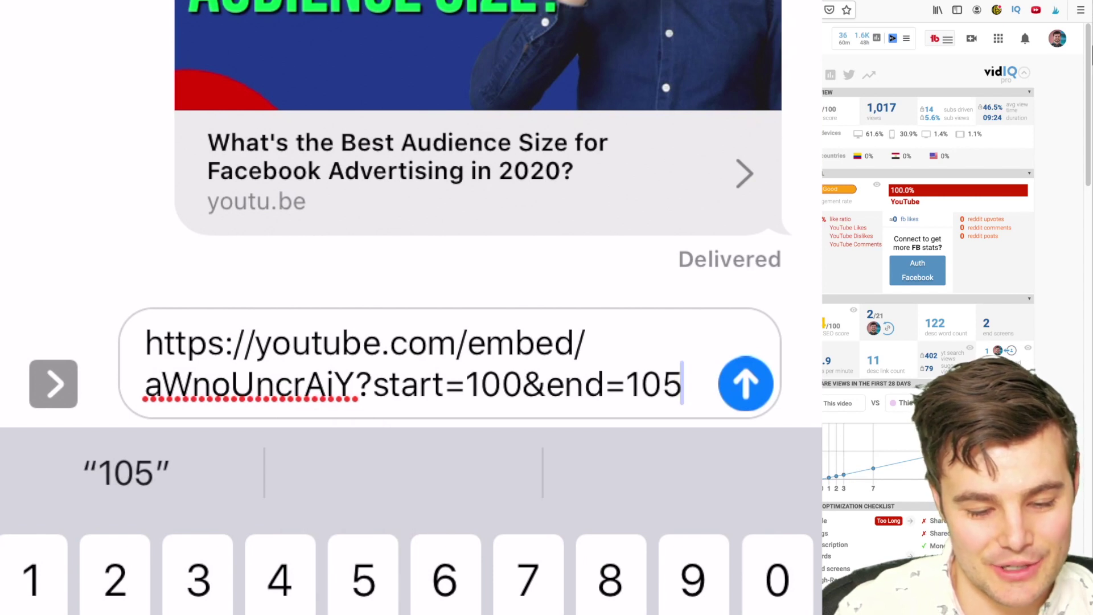
Send the start=100&end=105 embed link and open its preview in the YouTube app
click(745, 383)
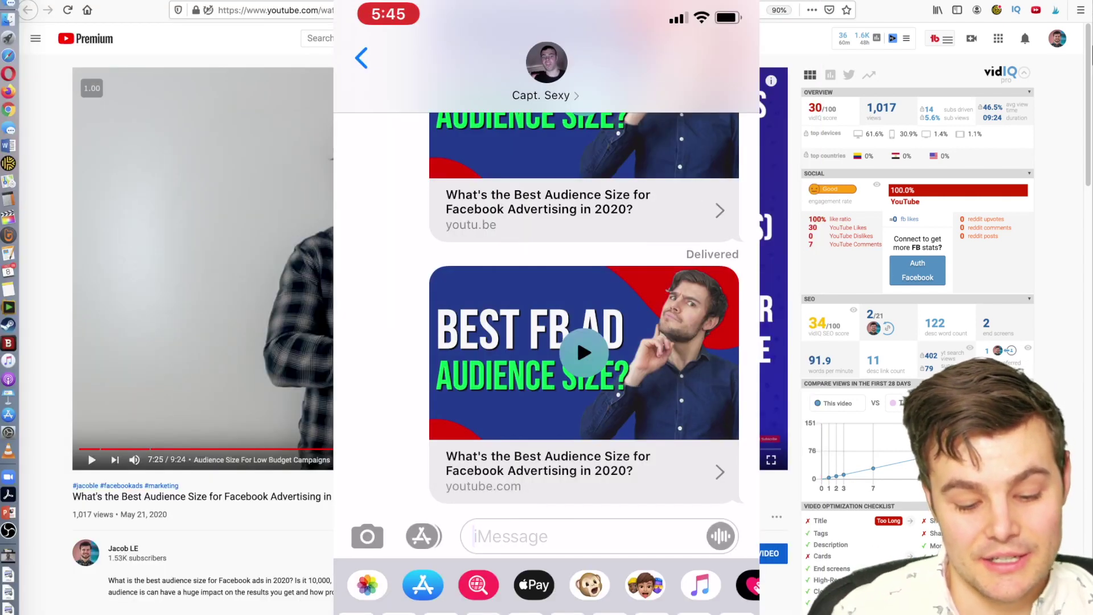
click(584, 353)
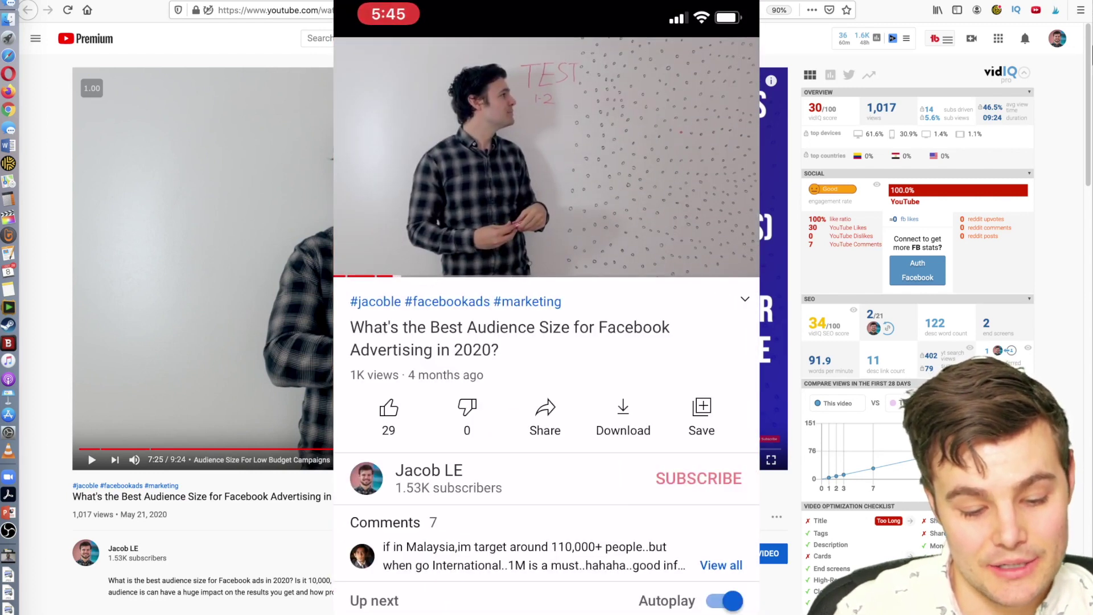